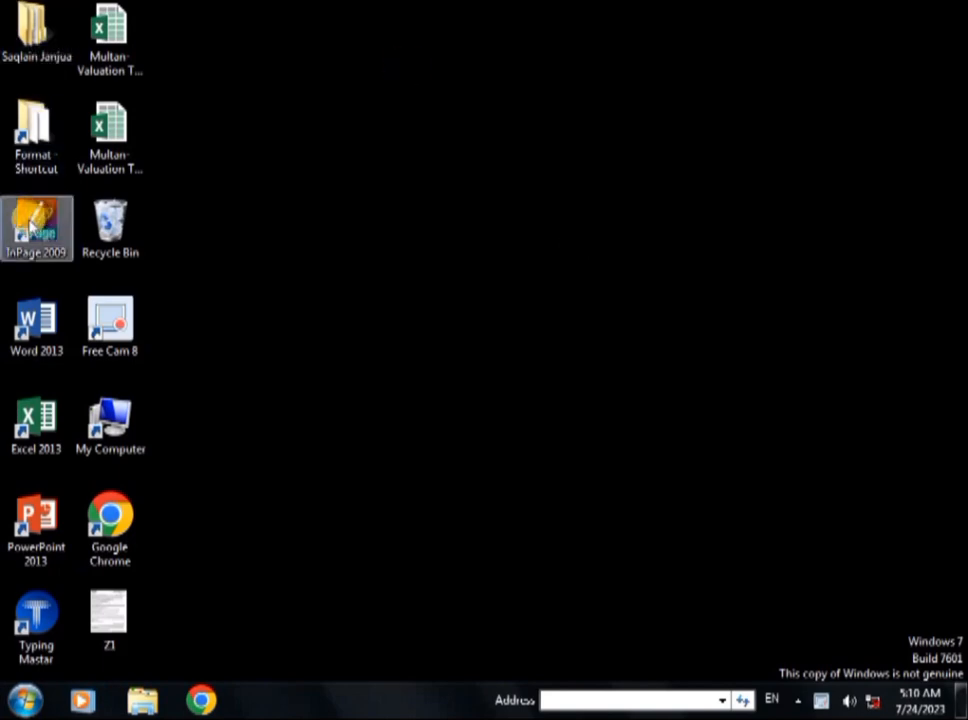
Launch InPage 2009, dismiss the registry warning, maximize the window and create a new document with the default settings.
double_click(30, 228)
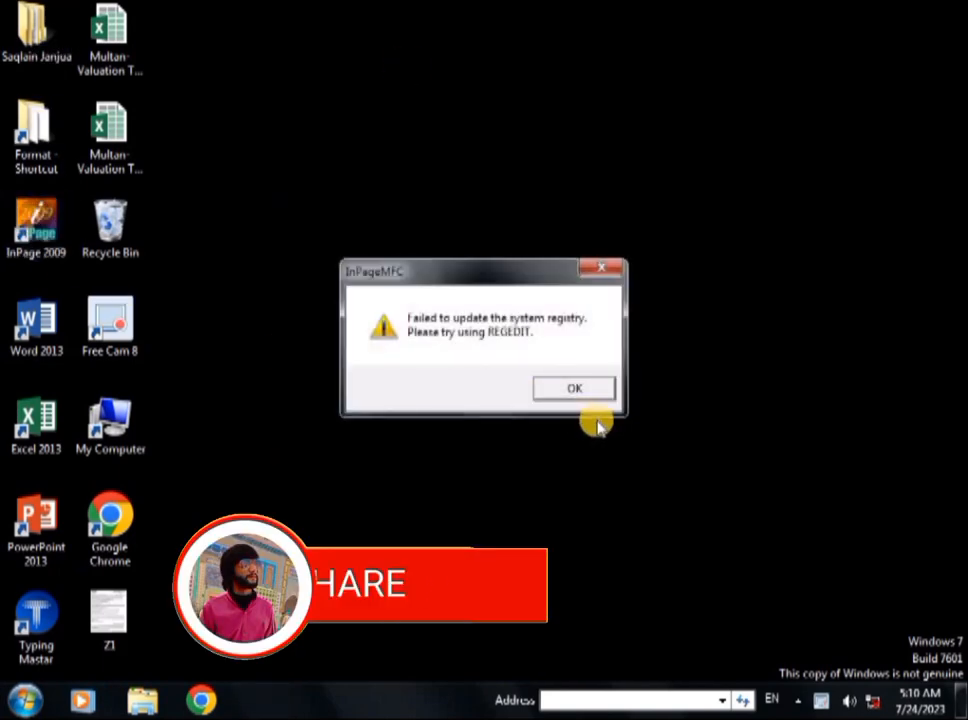
left_click(574, 389)
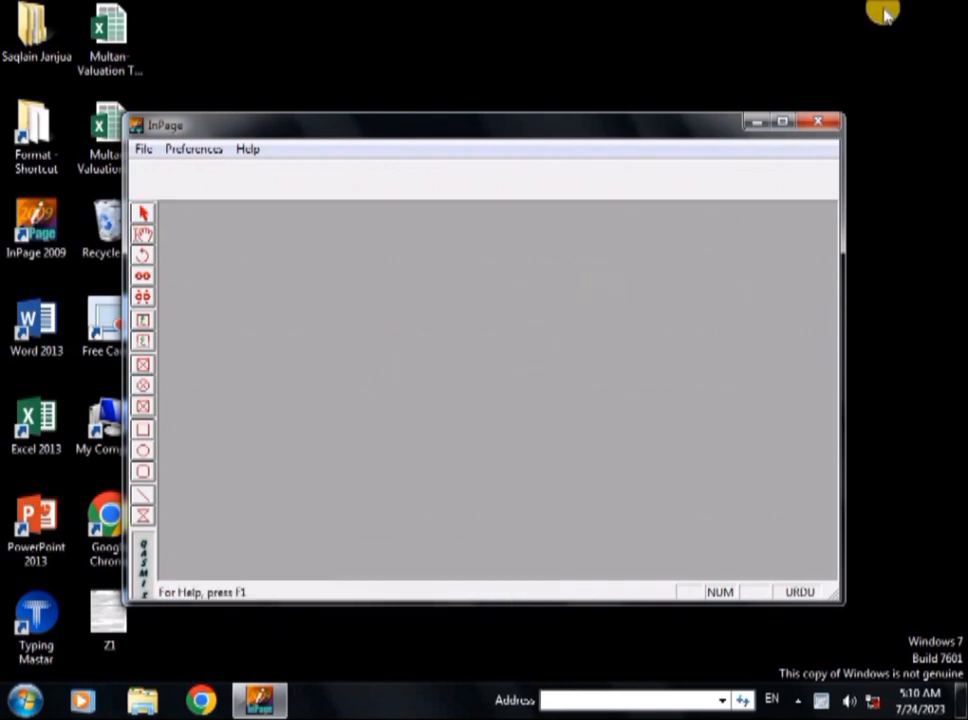
left_click(785, 123)
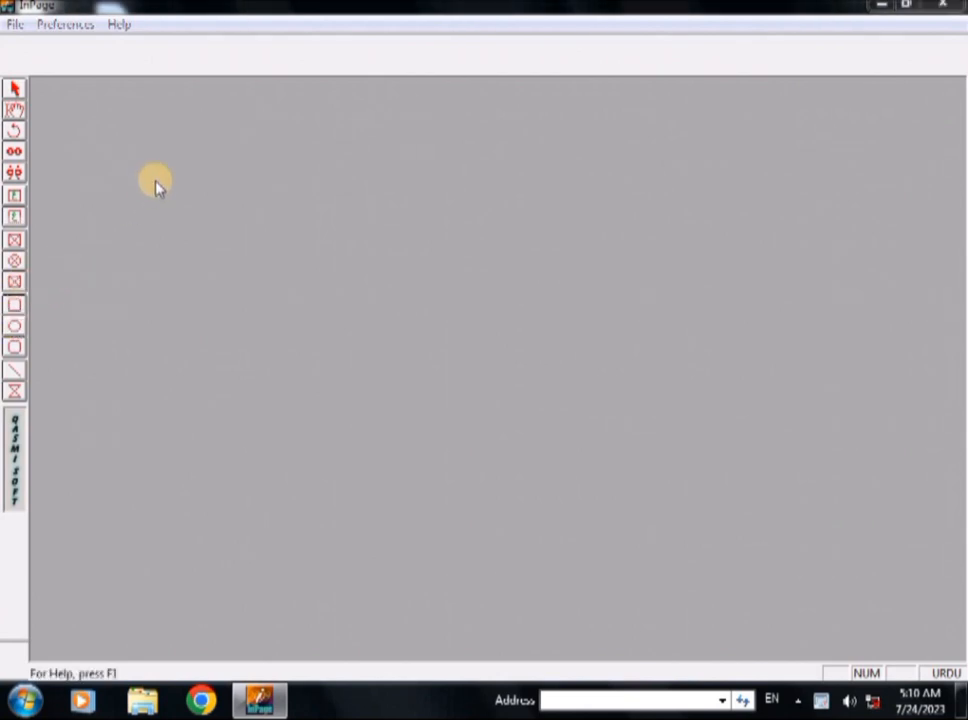
key("ctrl+n")
key("Return")
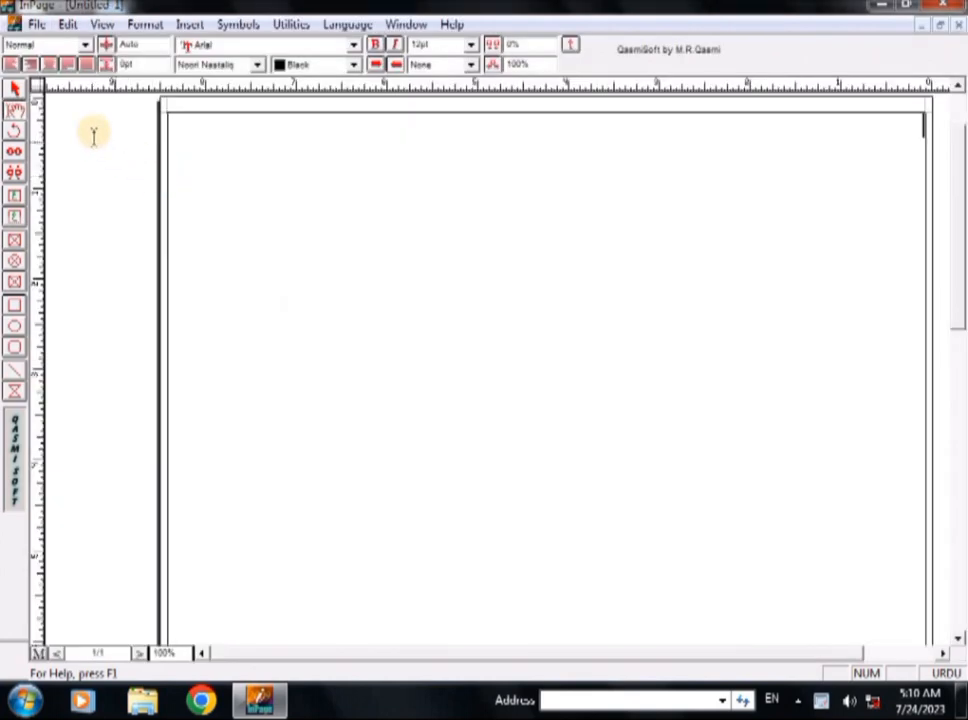
Draw a text box about 1.71 inches square in the page's upper left area, then select and delete it.
left_click(13, 88)
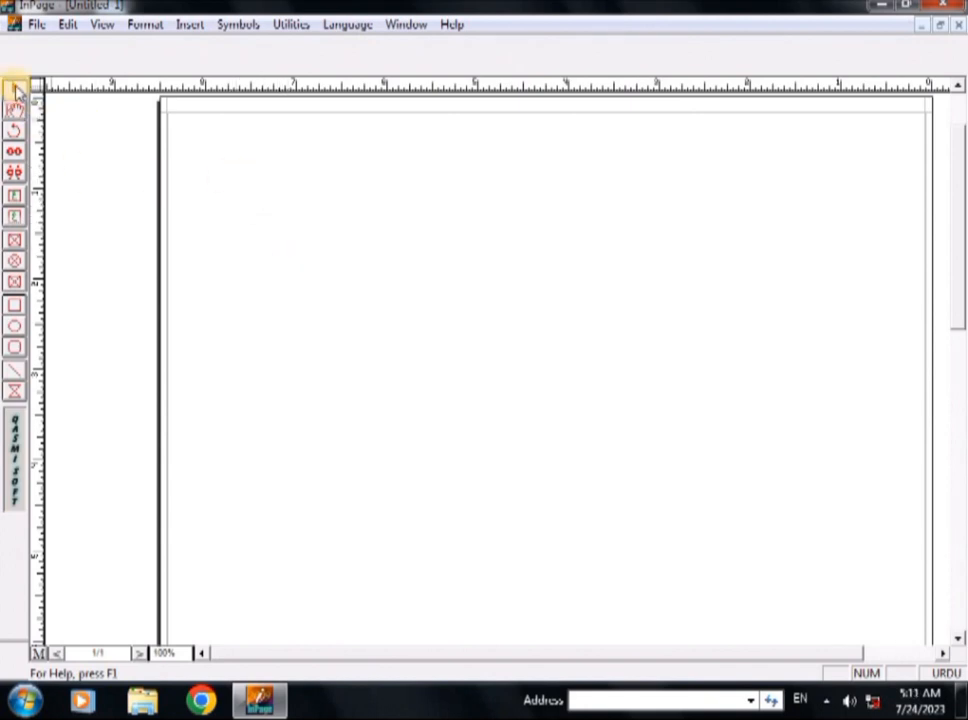
left_click(15, 195)
left_click_drag(228, 215, 384, 370)
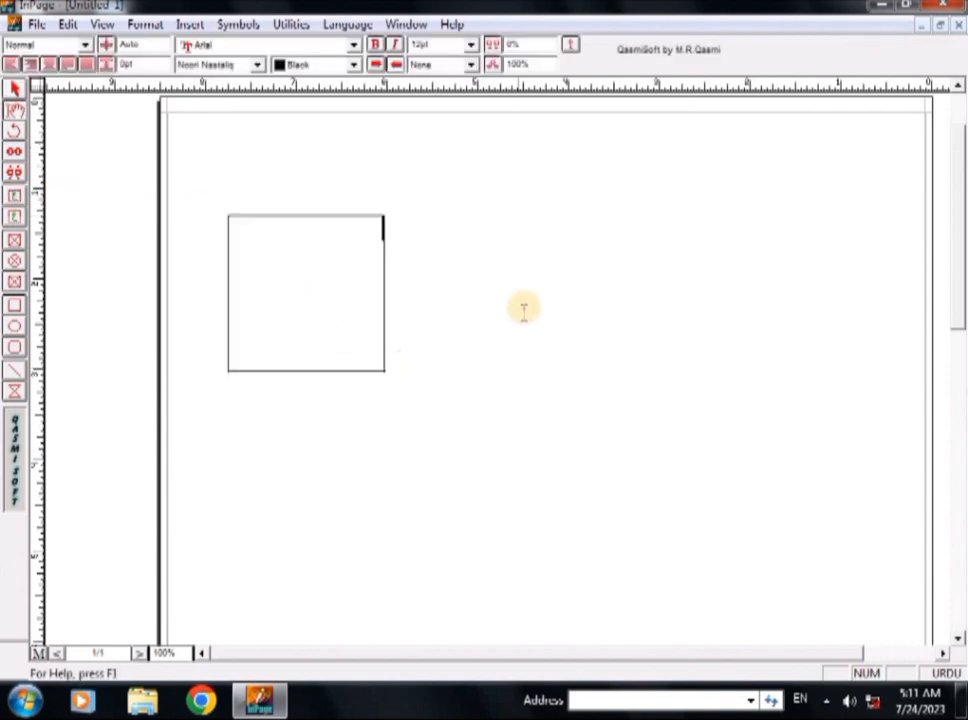
left_click(15, 89)
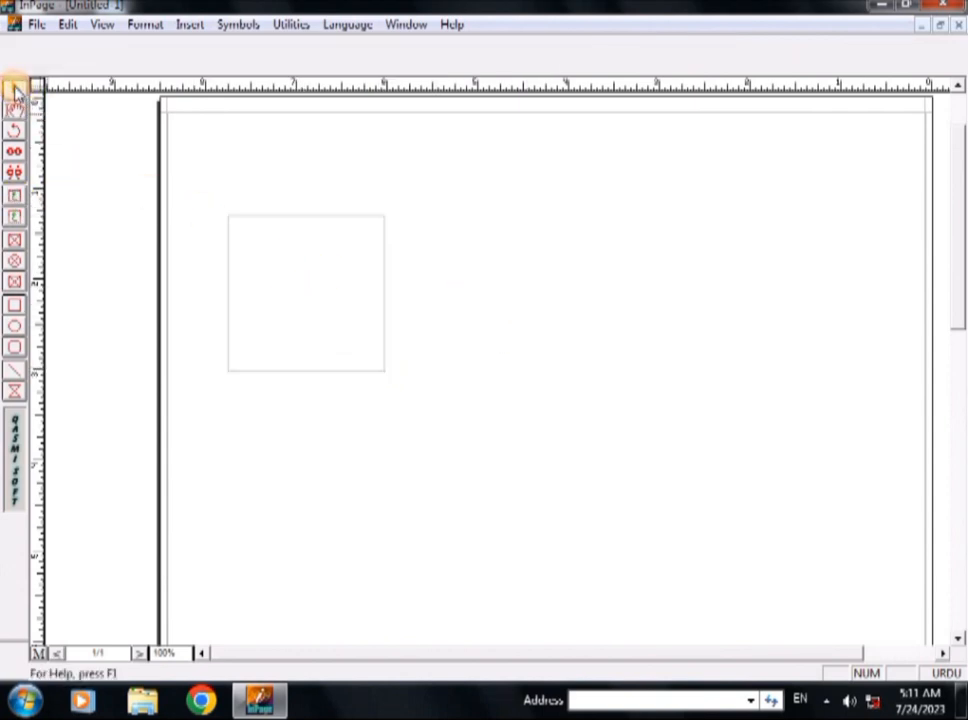
left_click(266, 214)
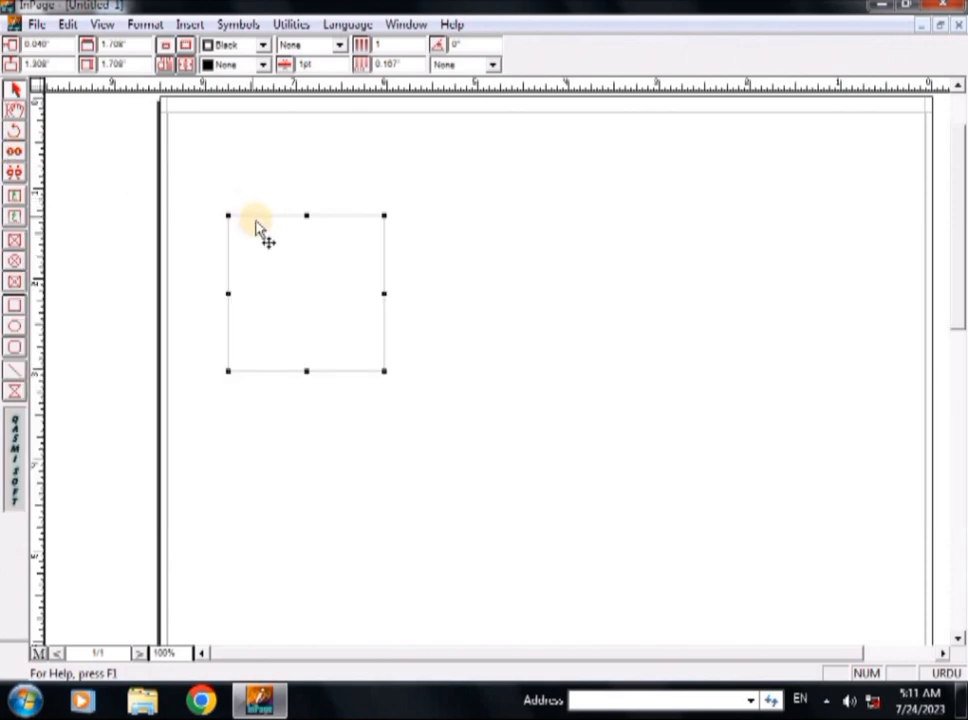
key("Delete")
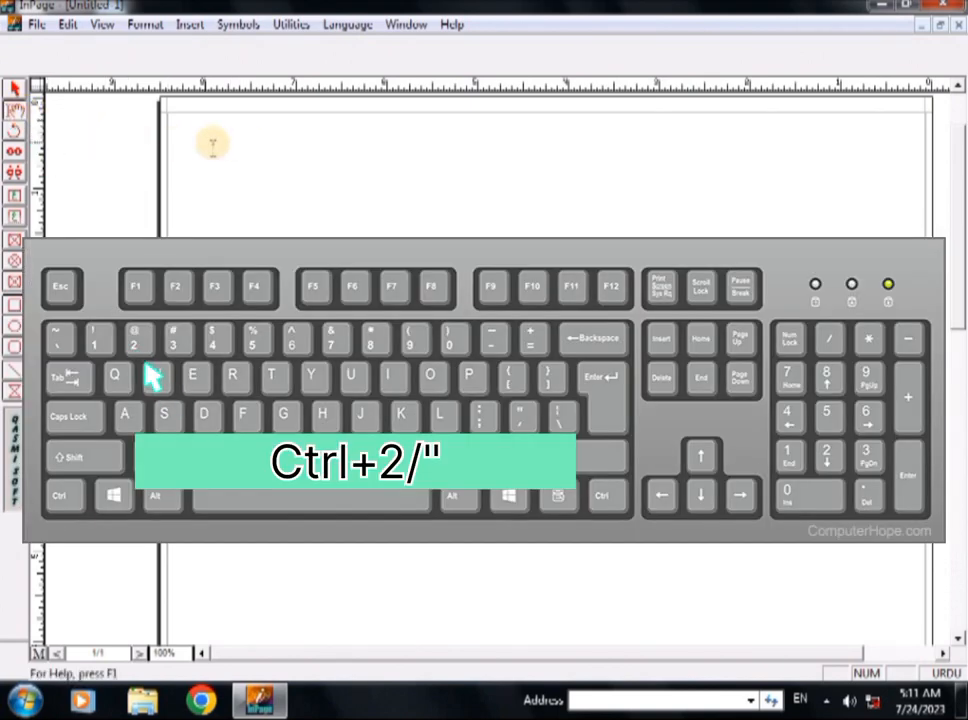
Draw a title text box about 0.87 inches wide near the page's upper left and enter short centred Urdu text in it.
key("ctrl+2")
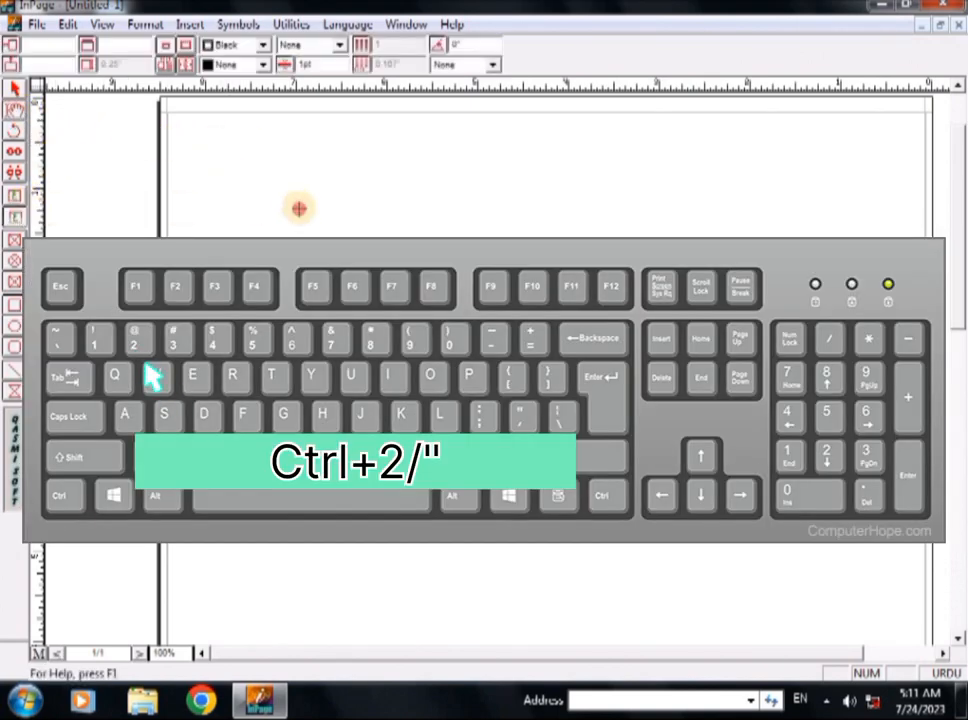
left_click_drag(293, 201, 371, 226)
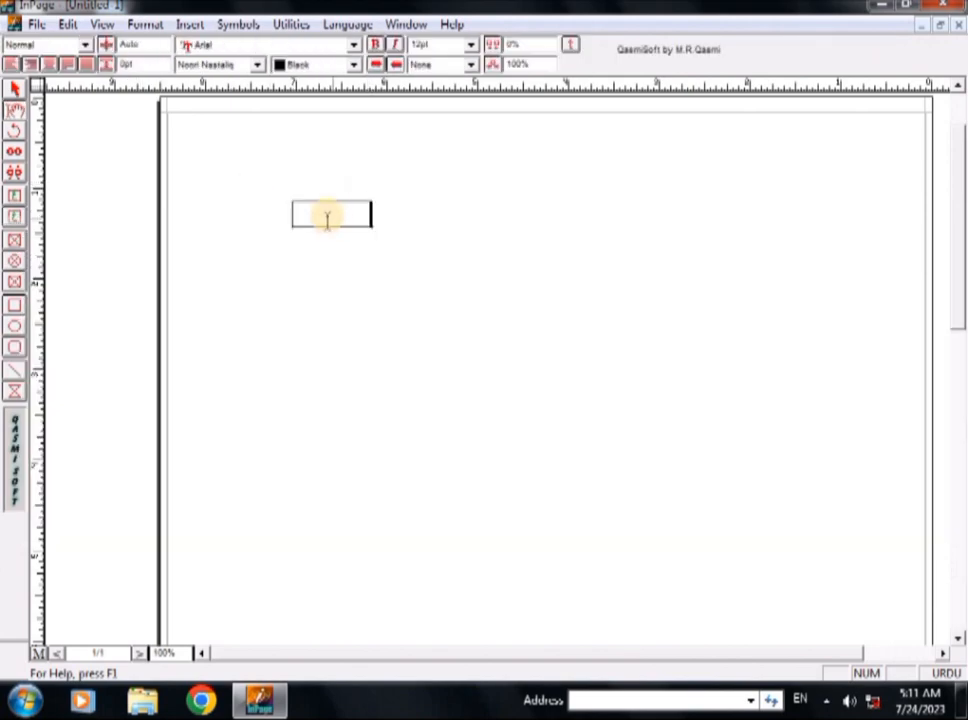
left_click(15, 88)
left_click(350, 220)
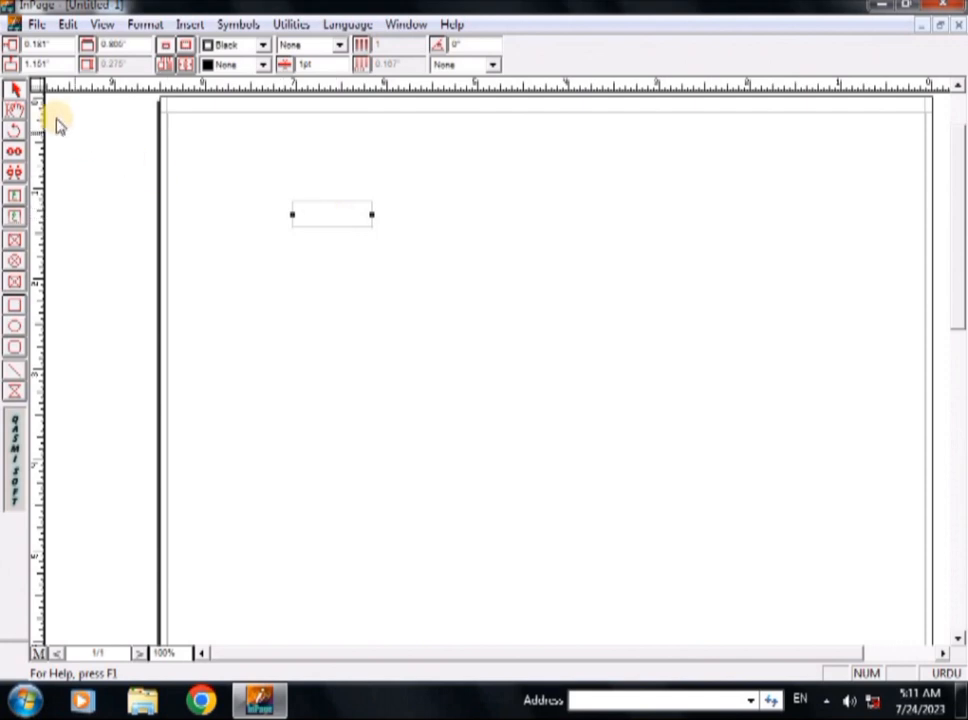
left_click(16, 110)
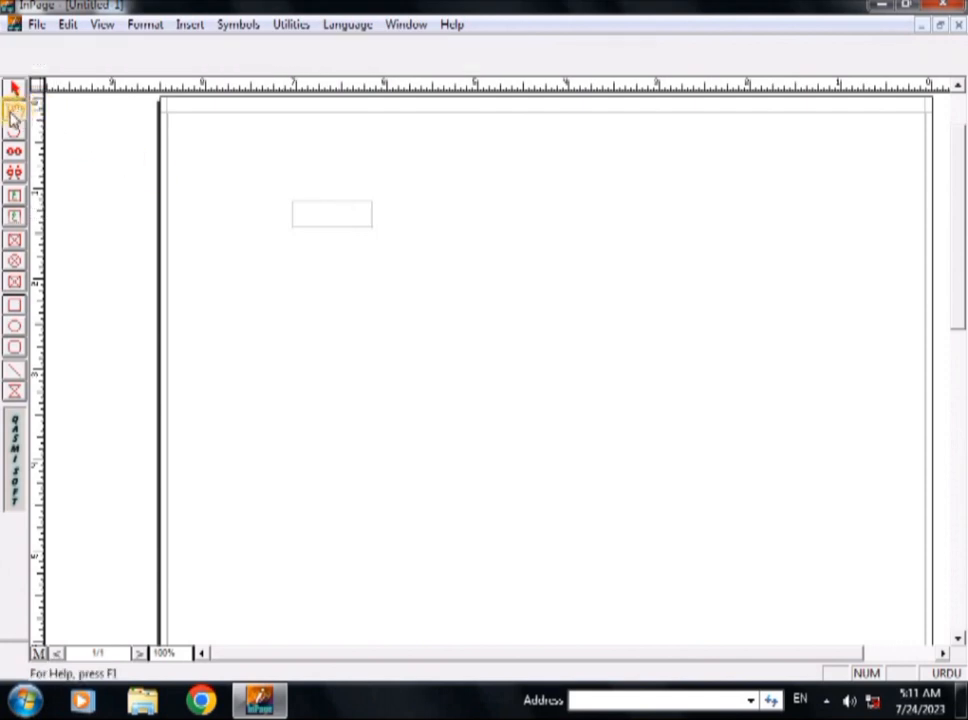
left_click(323, 211)
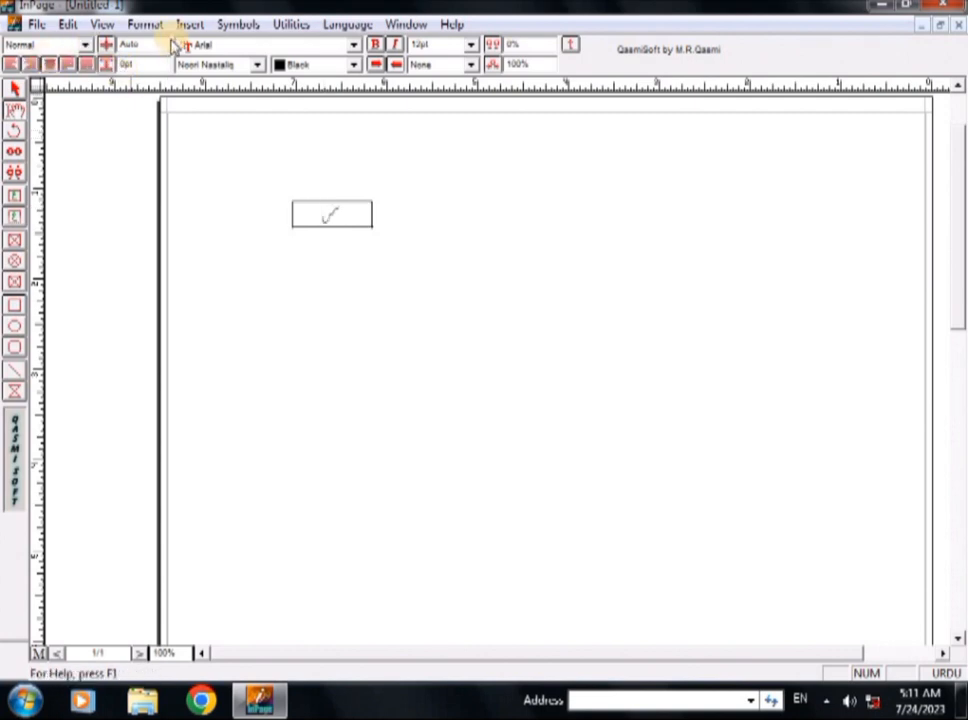
Select the small title text box containing the Urdu text and delete it.
left_click(16, 90)
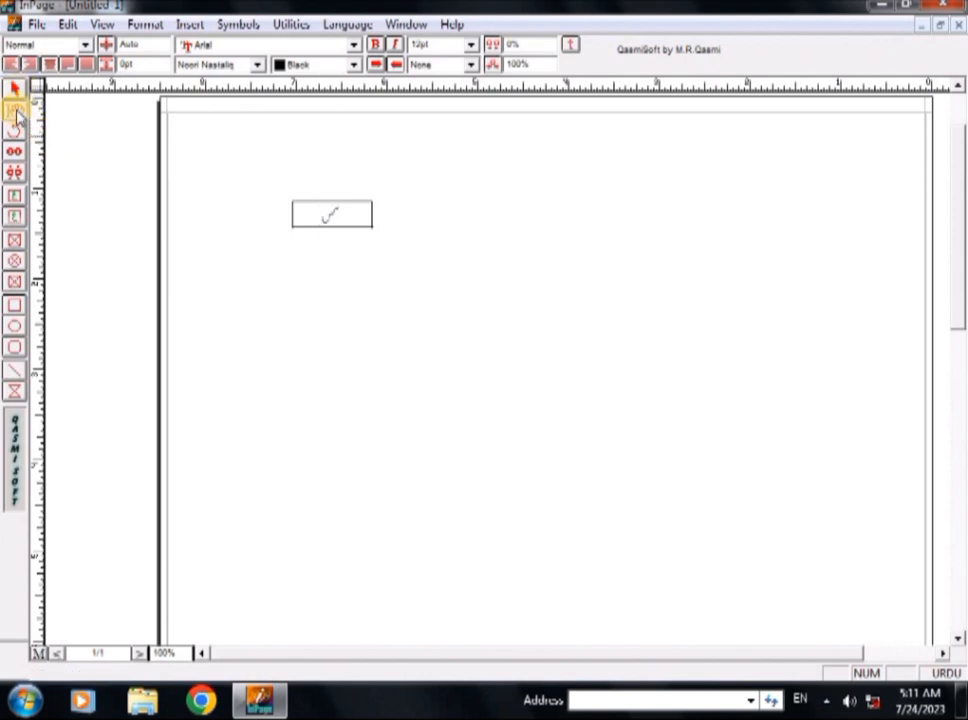
left_click(112, 156)
left_click(309, 218)
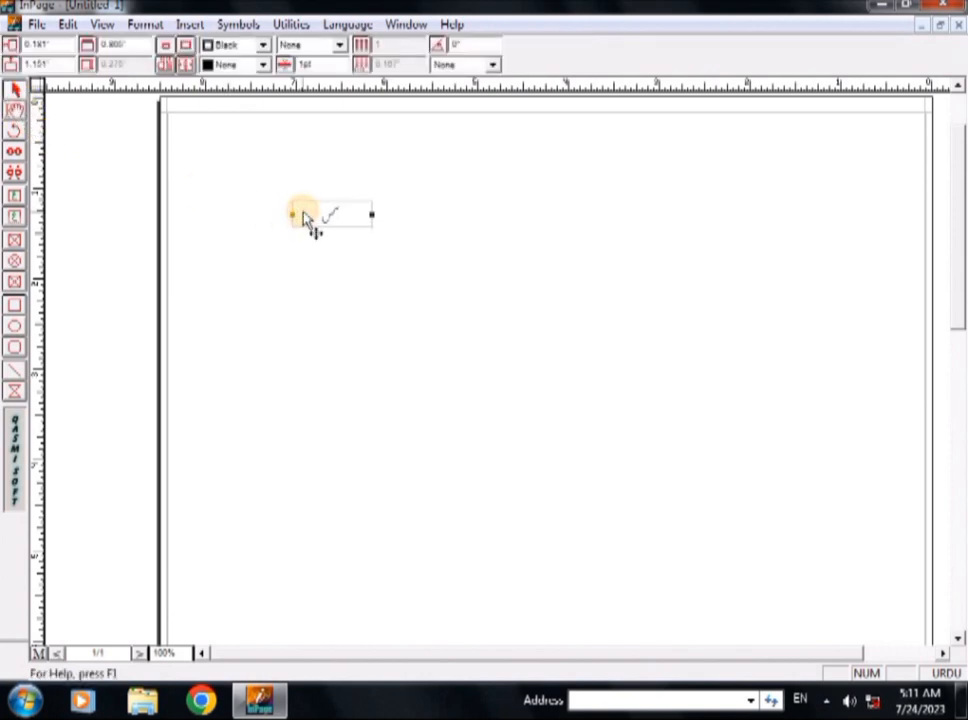
key("Delete")
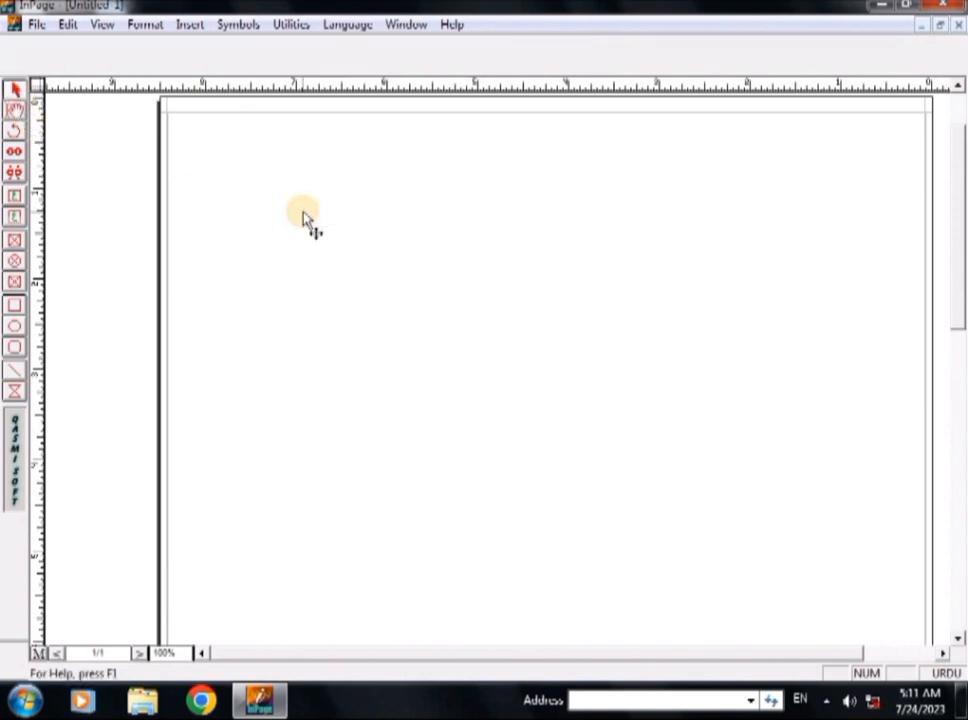
Draw a title text box about 2.23 inches wide in the upper middle of the page and select it as an object.
left_click(15, 131)
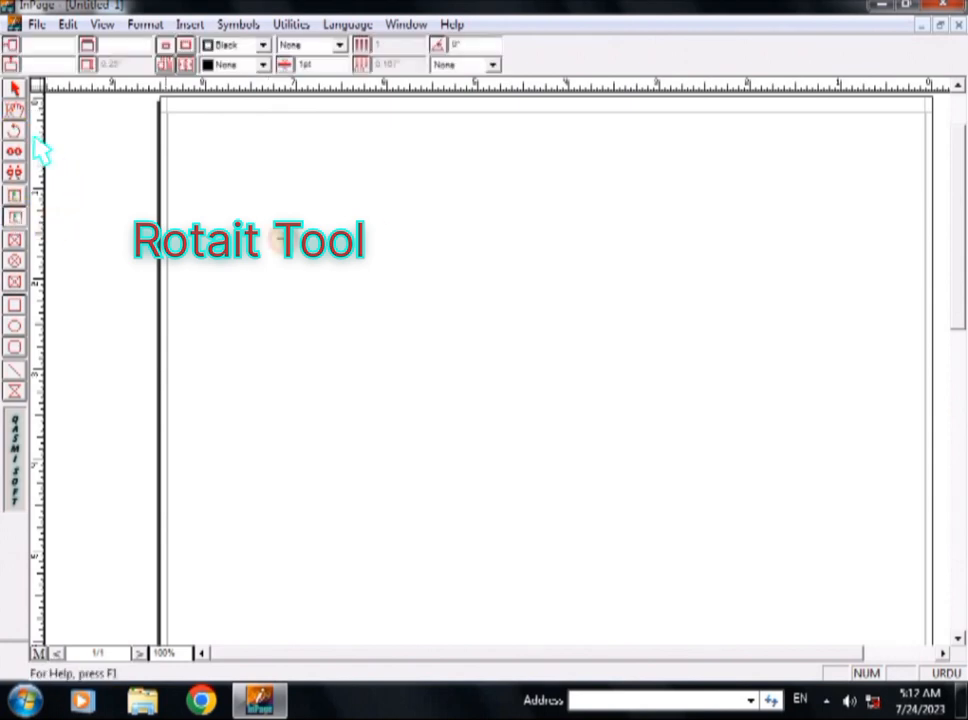
mouse_move(376, 234)
left_mouse_down()
mouse_move(505, 363)
mouse_move(578, 403)
left_mouse_up()
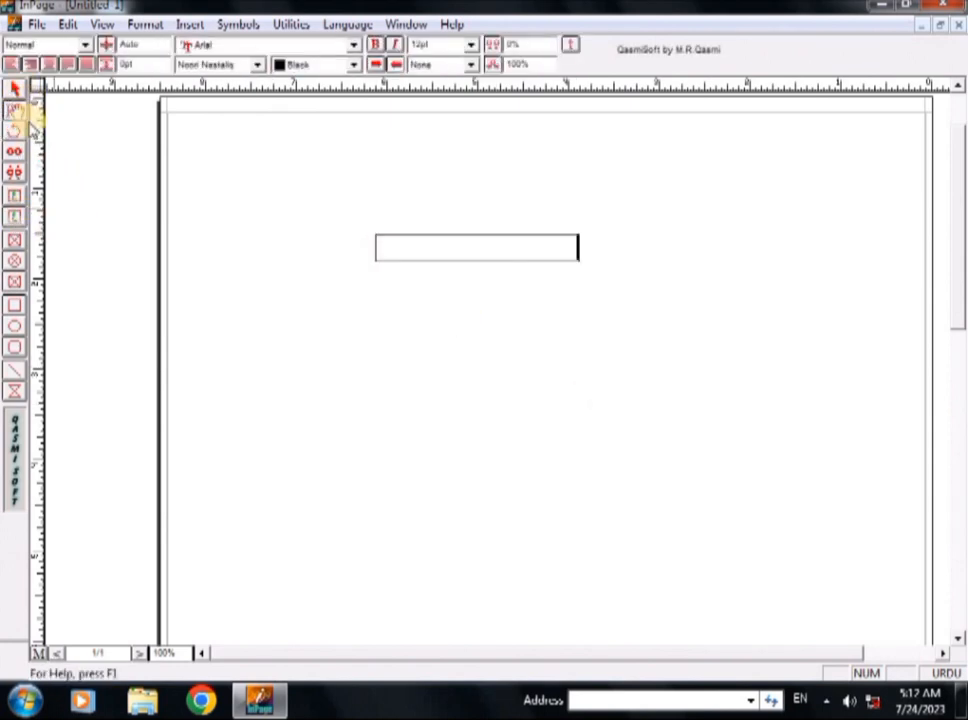
left_click(12, 90)
left_click(448, 256)
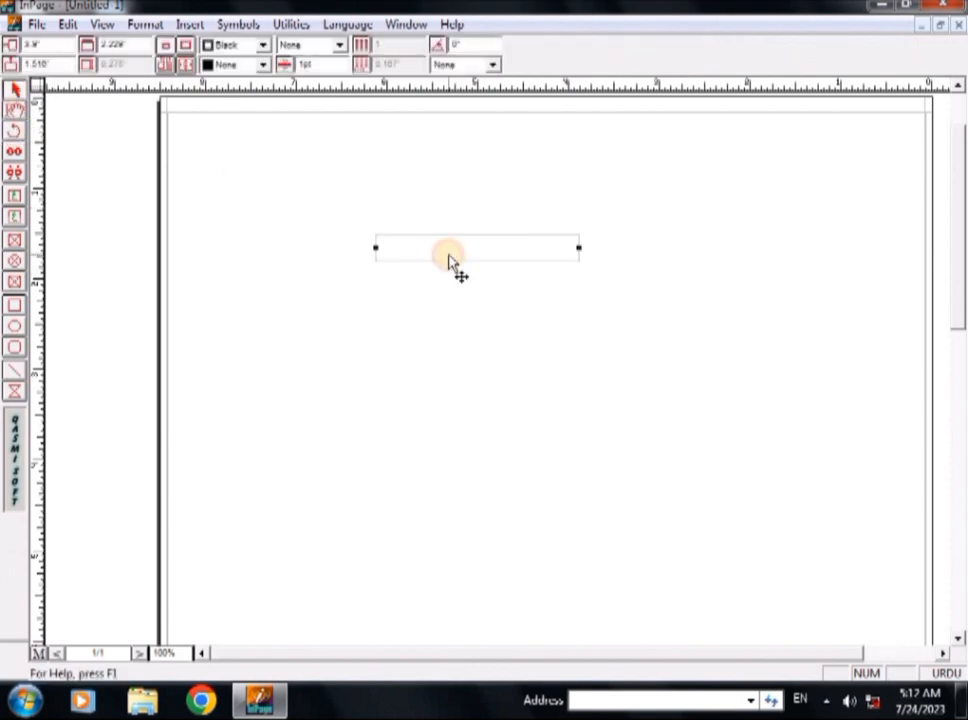
Rotate the selected title text box freehand to a nearly vertical position, then delete it.
left_click(15, 130)
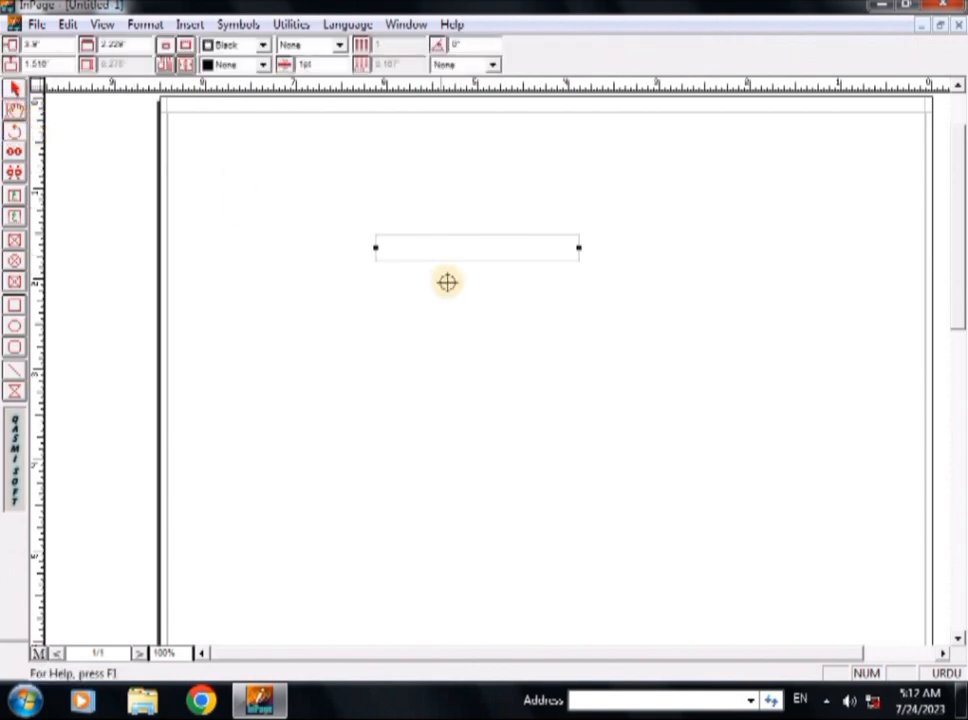
left_click_drag(395, 244, 414, 461)
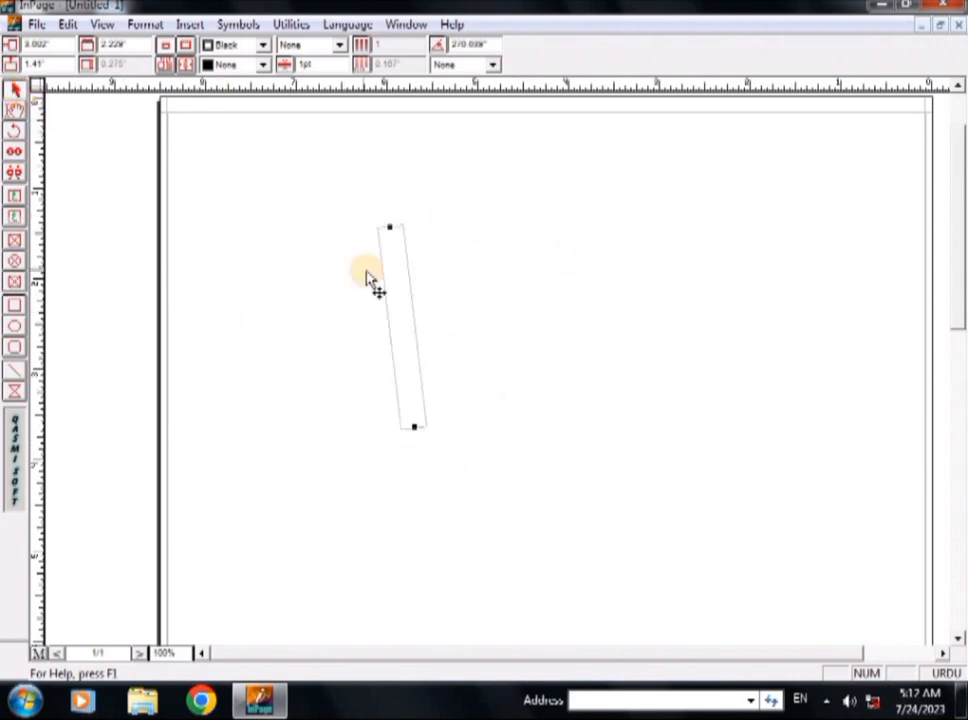
key("ctrl+3")
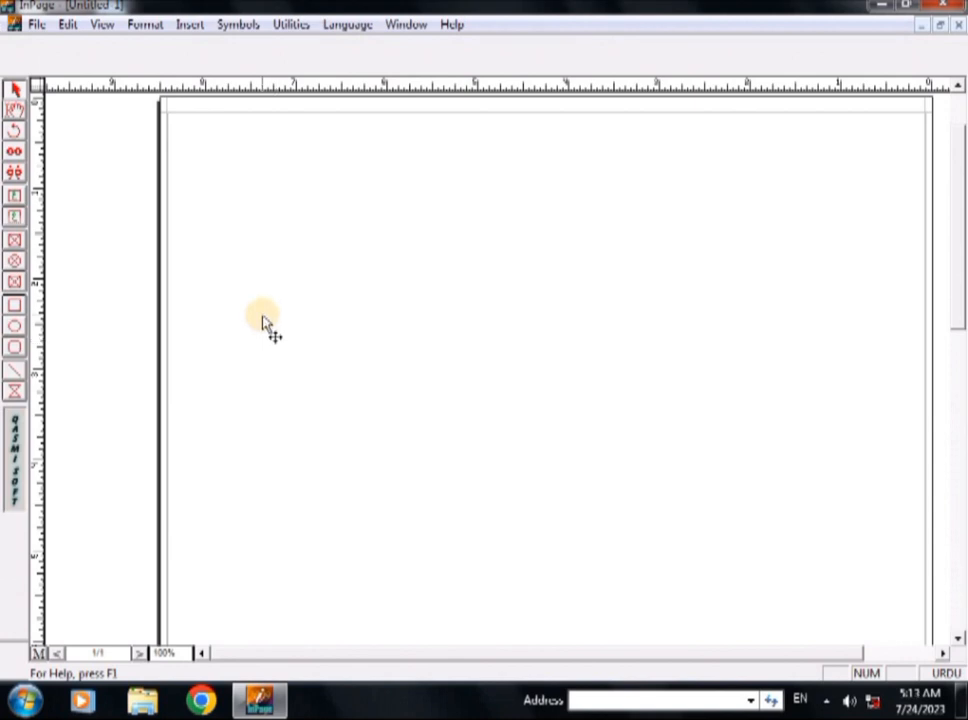
Draw a text box about 2.51 by 1.45 inches in the page's upper left area and enter short centred Urdu text.
left_click(15, 198)
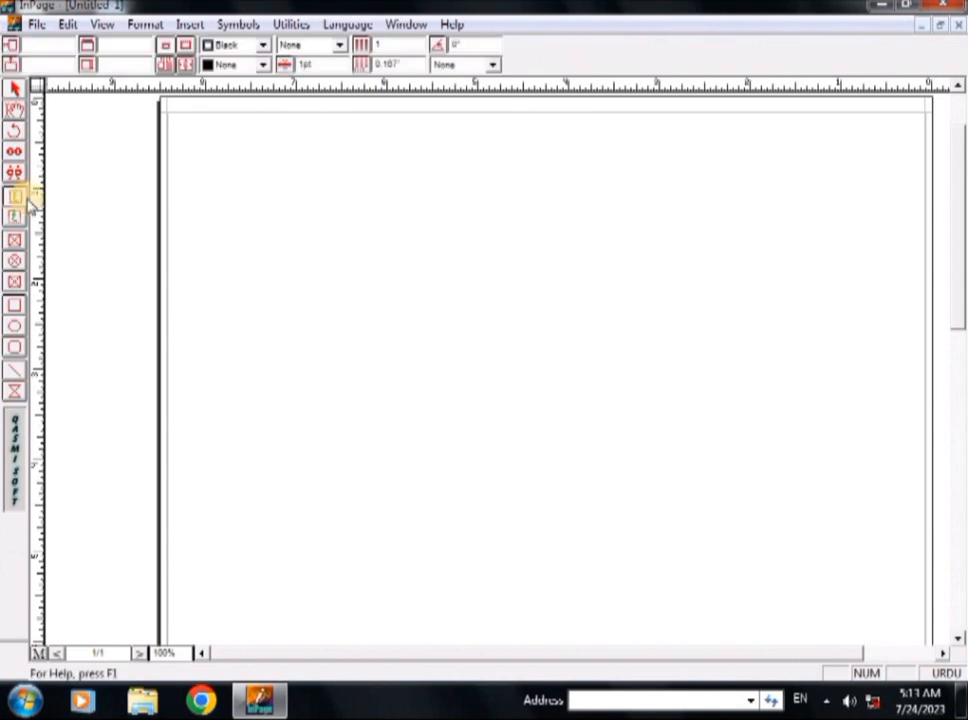
left_click_drag(248, 197, 475, 329)
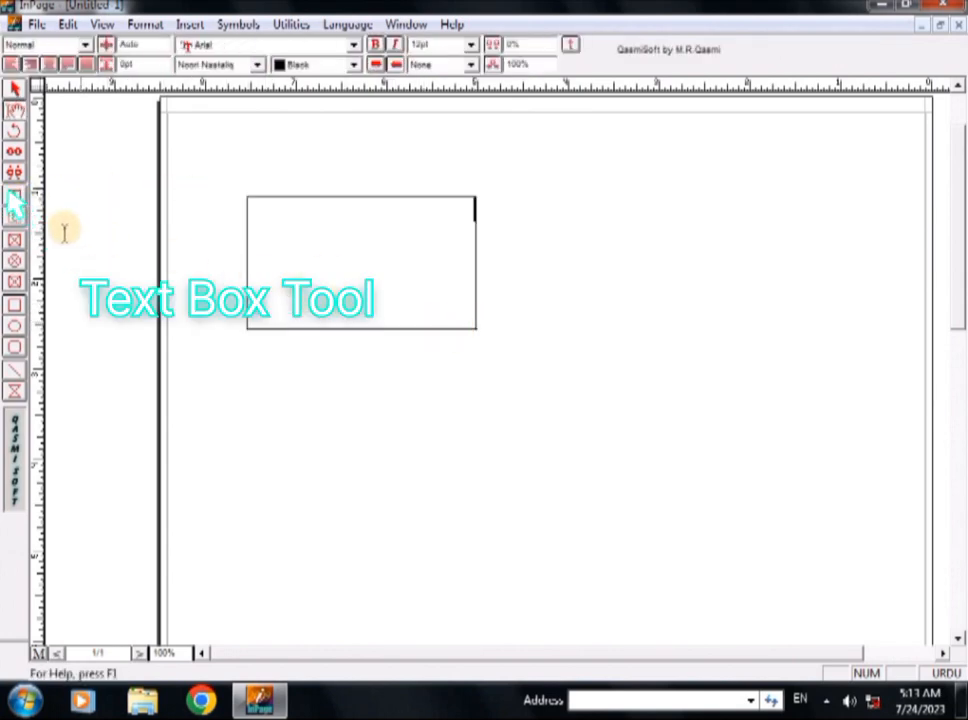
left_click(49, 64)
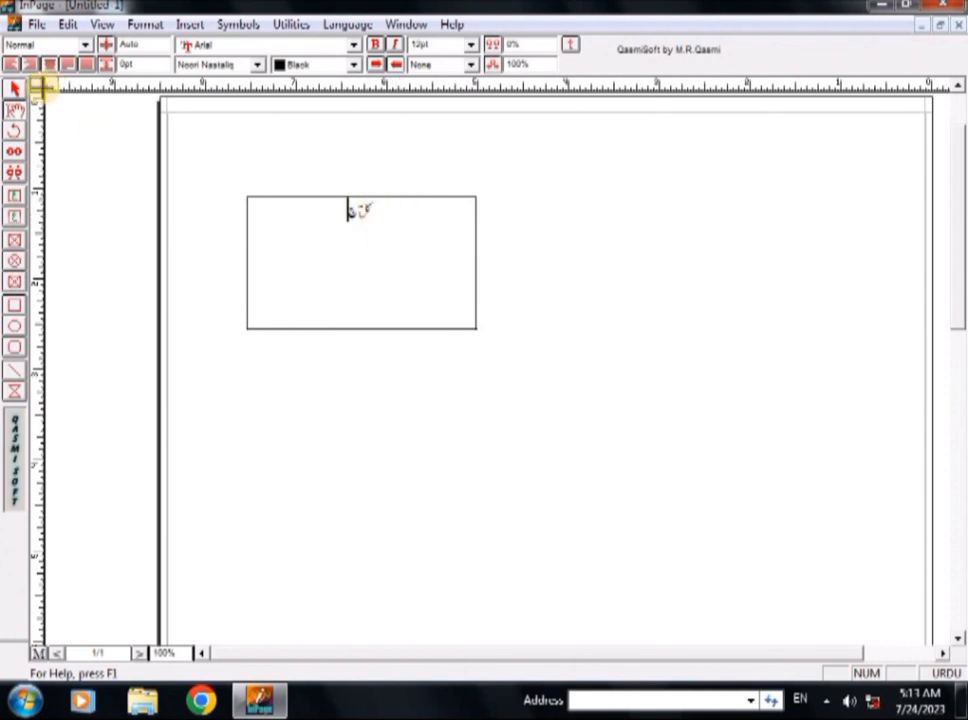
Enlarge the text box to about 8.08 by 3.69 inches, nearly spanning the page width, then delete it.
left_click(330, 222)
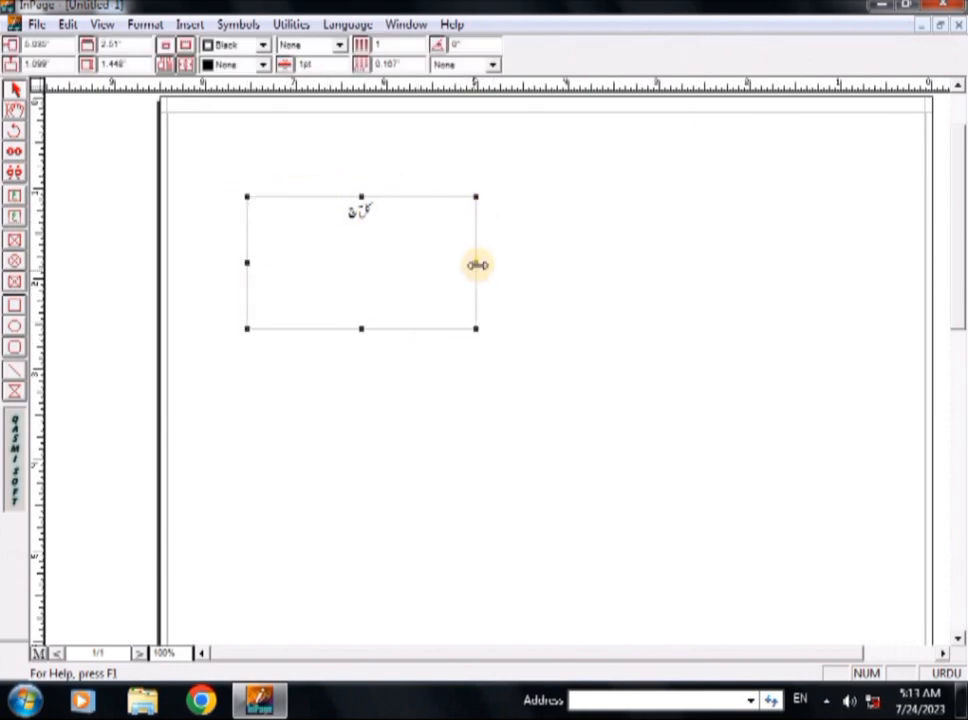
left_click_drag(476, 262, 716, 262)
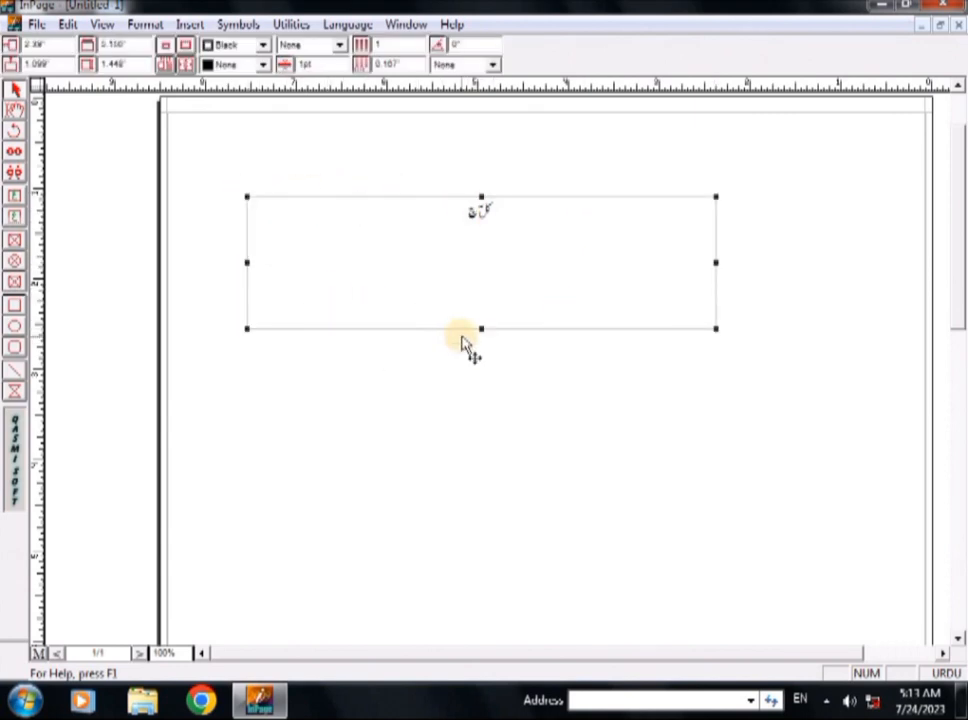
left_click_drag(480, 329, 481, 531)
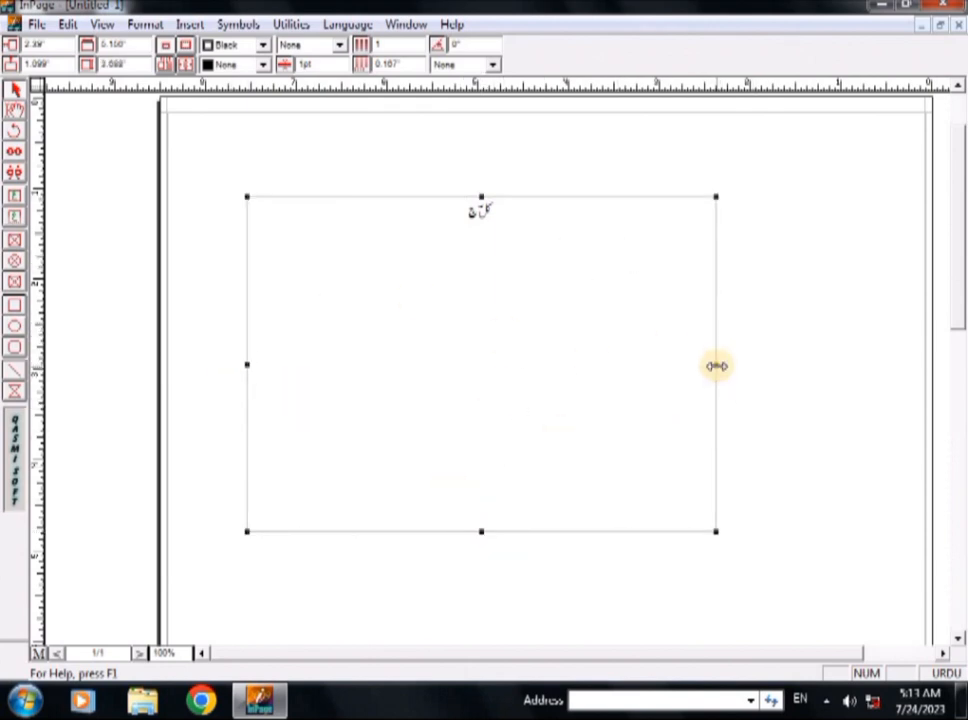
left_click_drag(716, 365, 902, 365)
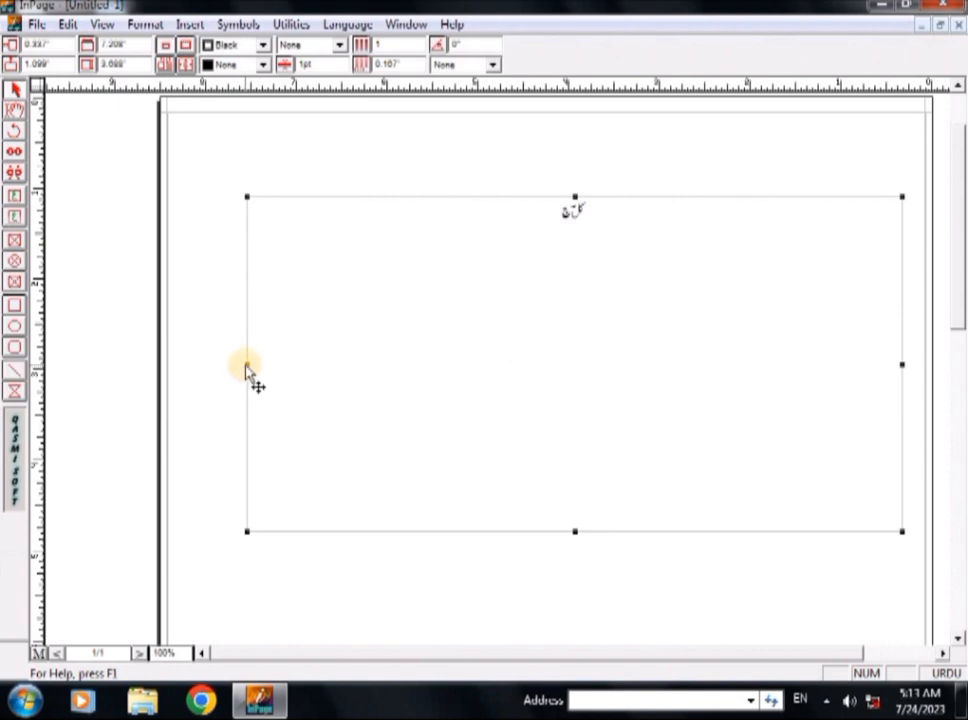
left_click_drag(247, 365, 166, 365)
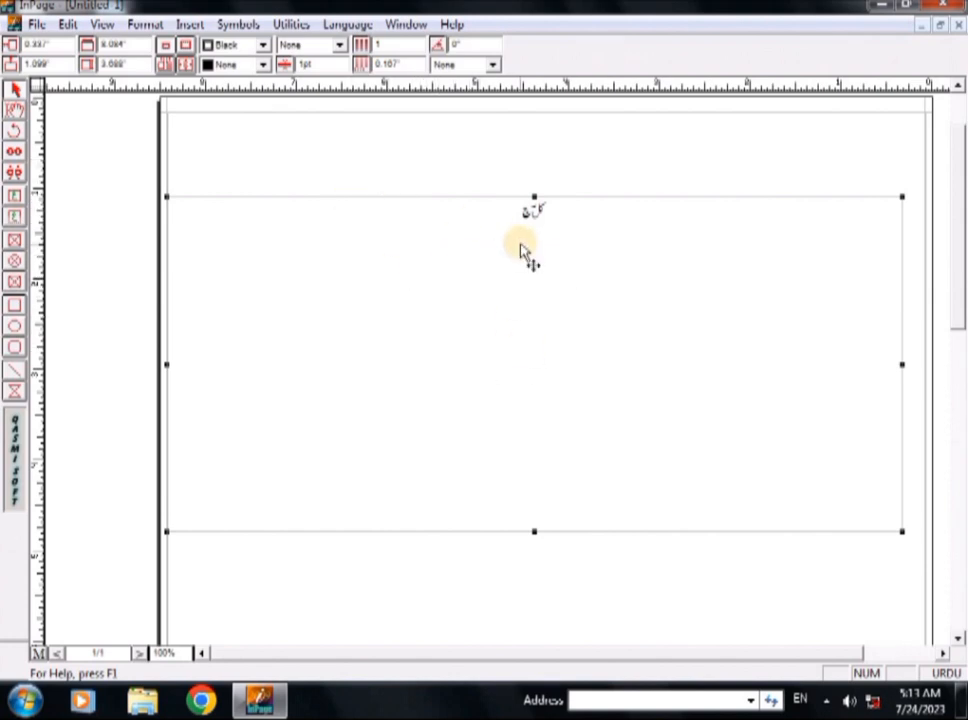
key("Delete")
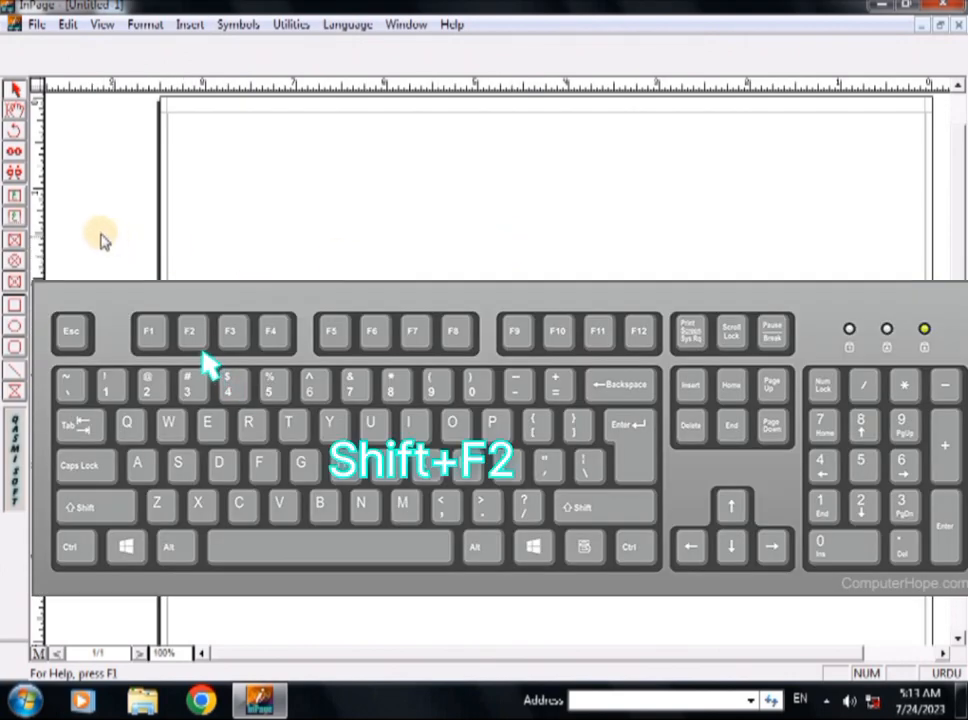
Draw a wide title text box across the upper part of the page and enter short centred Urdu text in it.
left_click(13, 218)
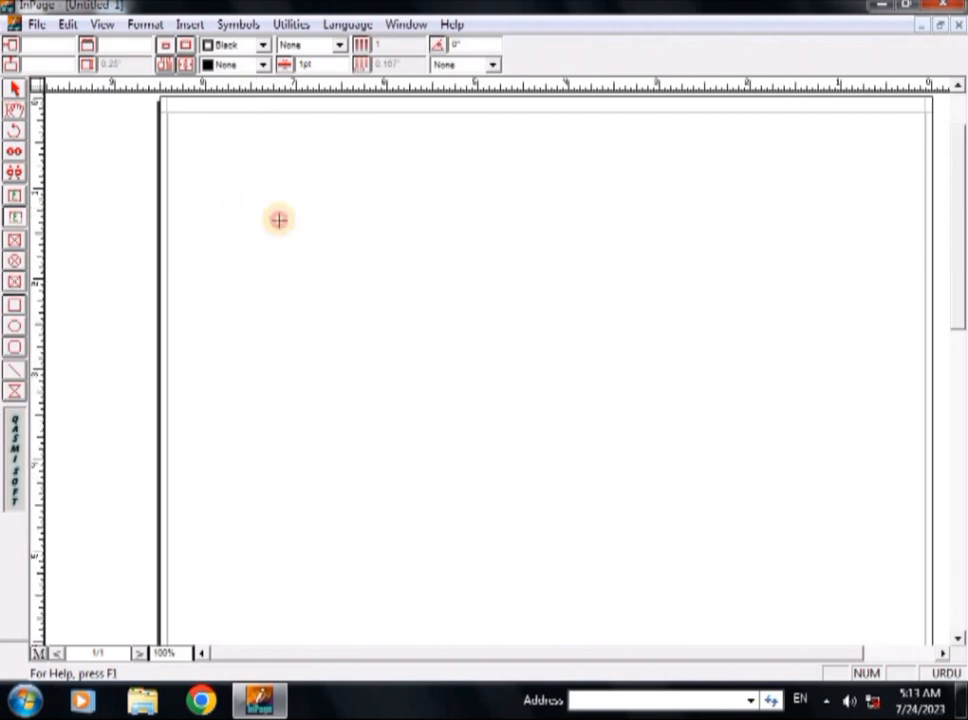
left_click_drag(279, 219, 624, 246)
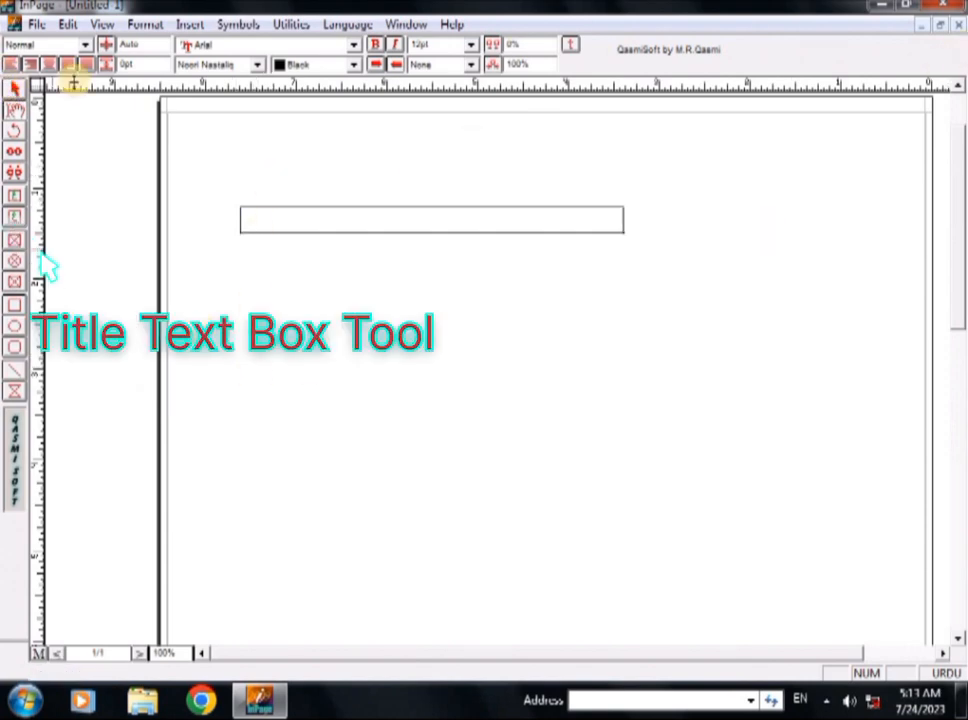
left_click(49, 65)
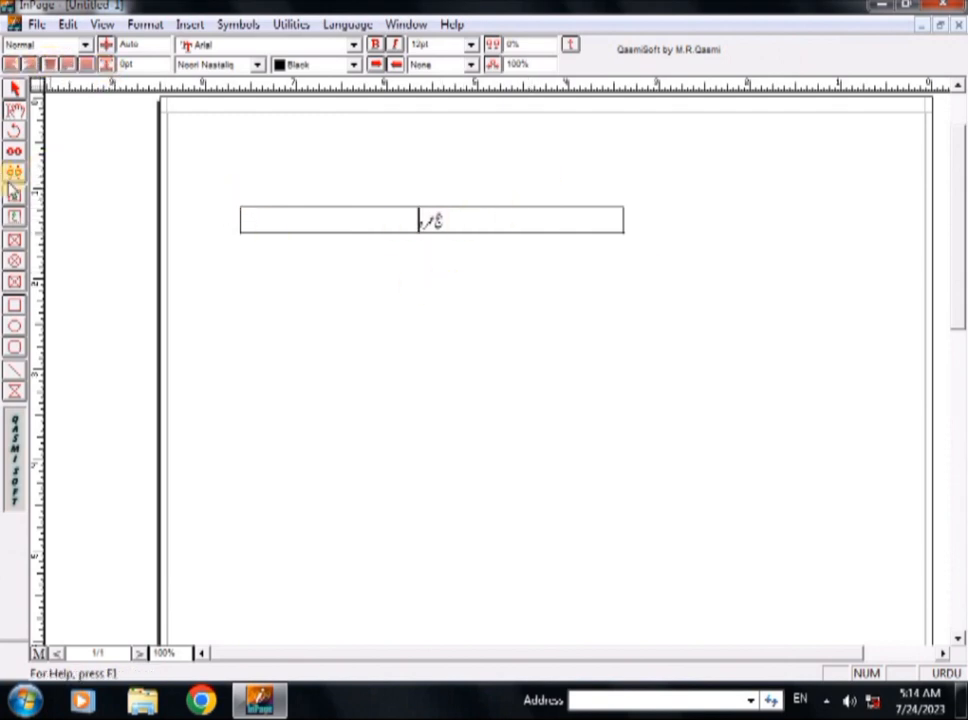
Select the wide title text box containing the Urdu text and delete it.
left_click(15, 88)
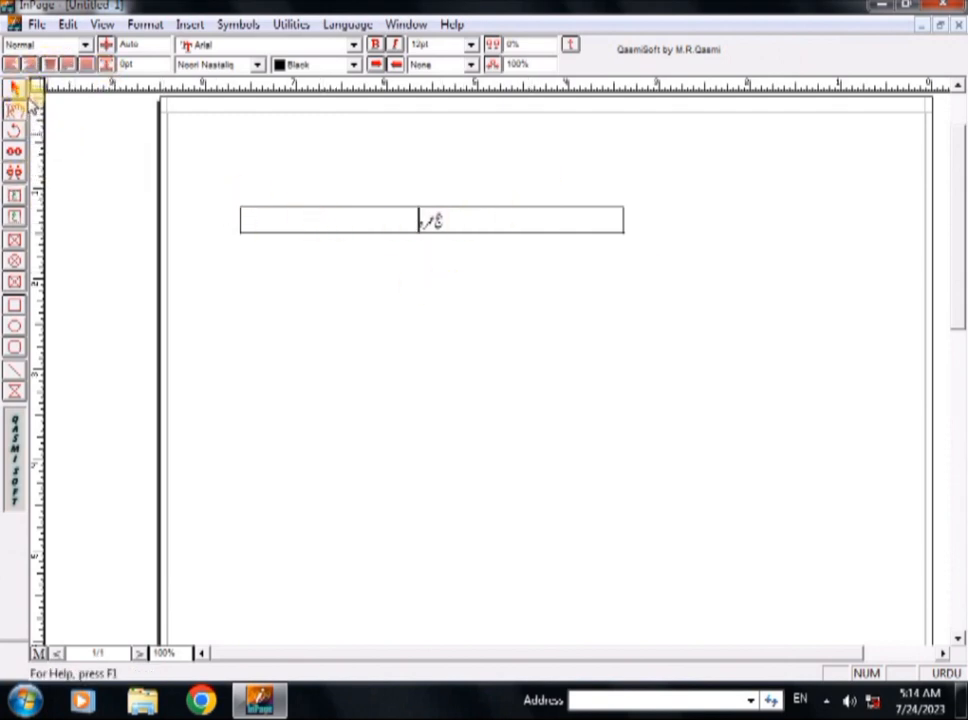
left_click(14, 88)
left_click(452, 220)
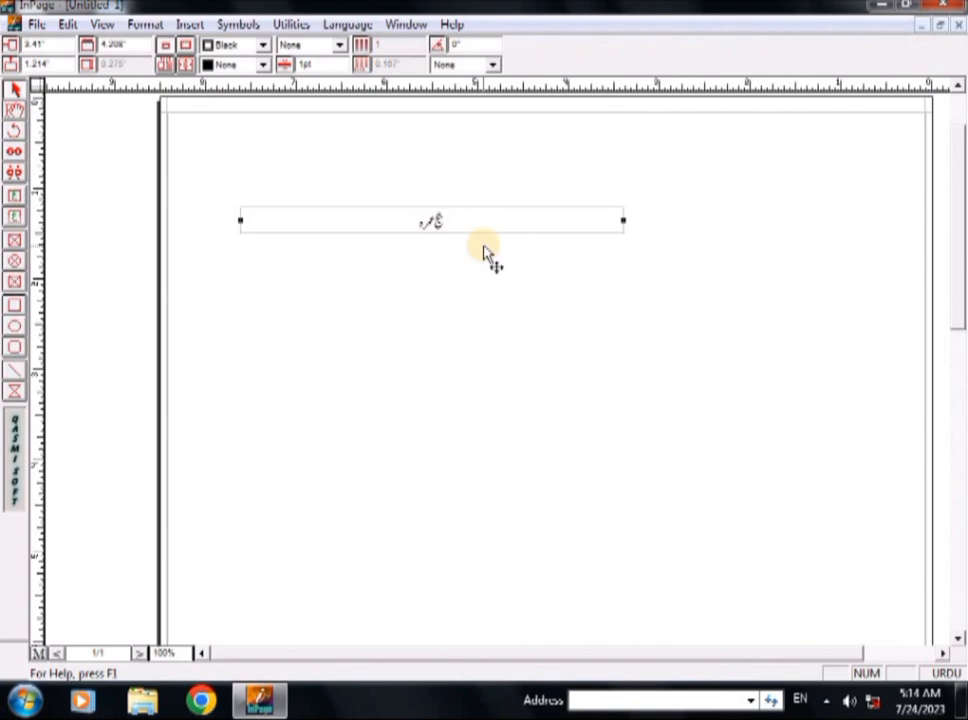
key("Delete")
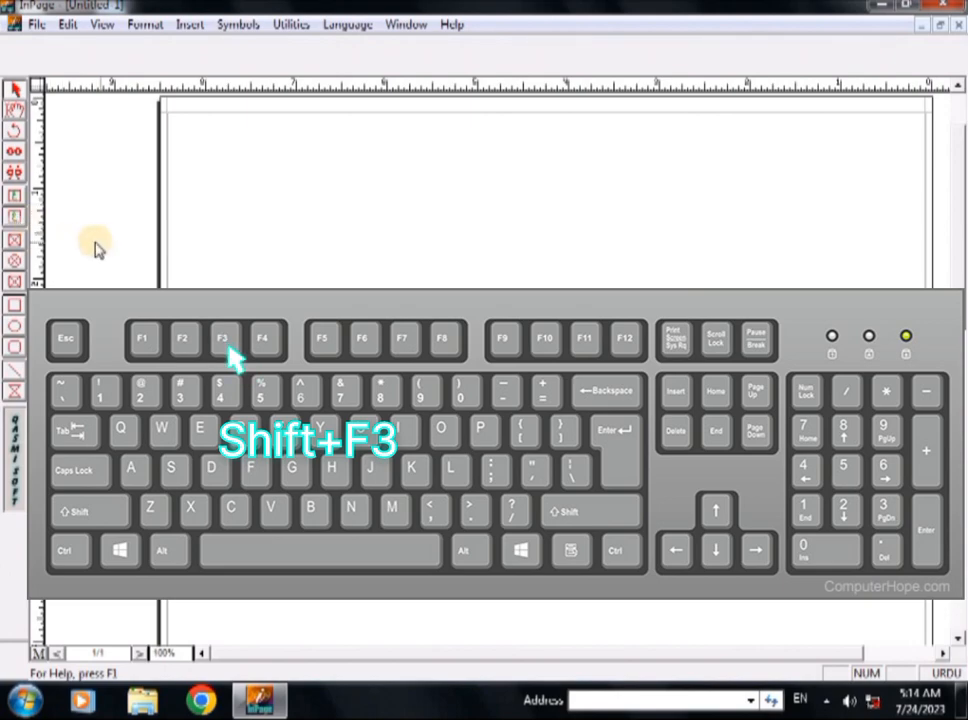
Draw a rectangular picture box about 2.84 by 1.9 inches in the page's upper area and import the Z1 image from the Desktop into it.
left_click(15, 243)
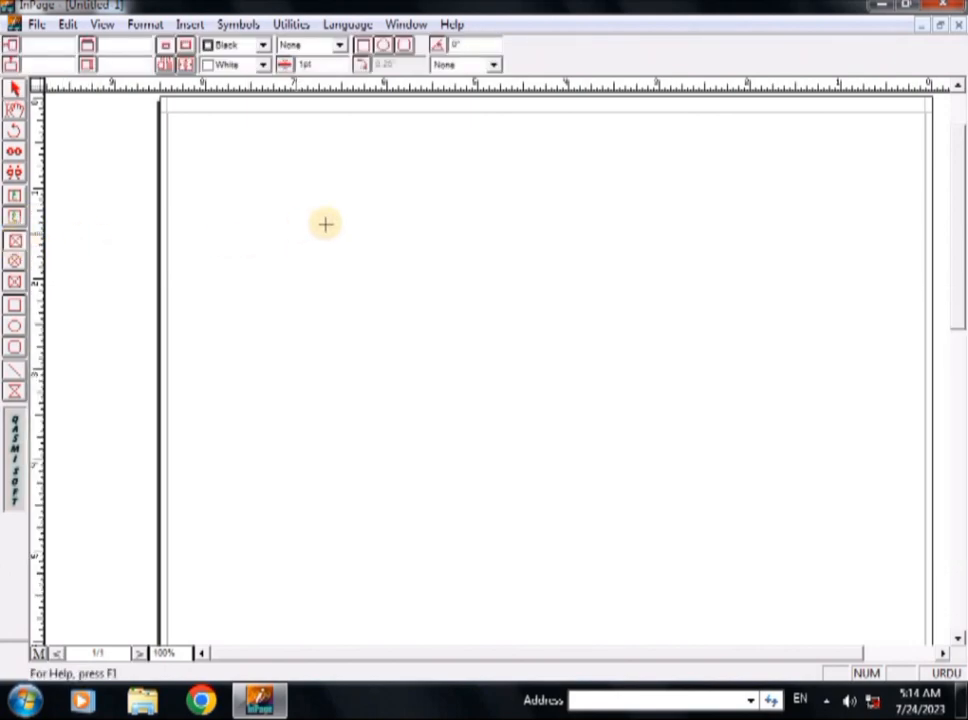
left_click_drag(338, 213, 595, 385)
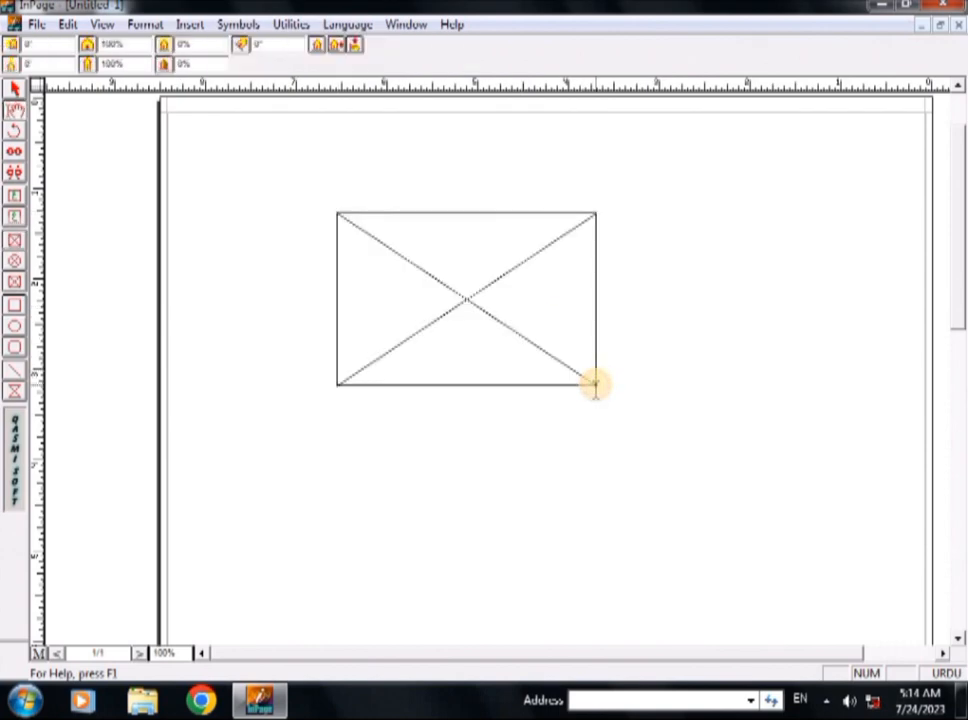
double_click(523, 313)
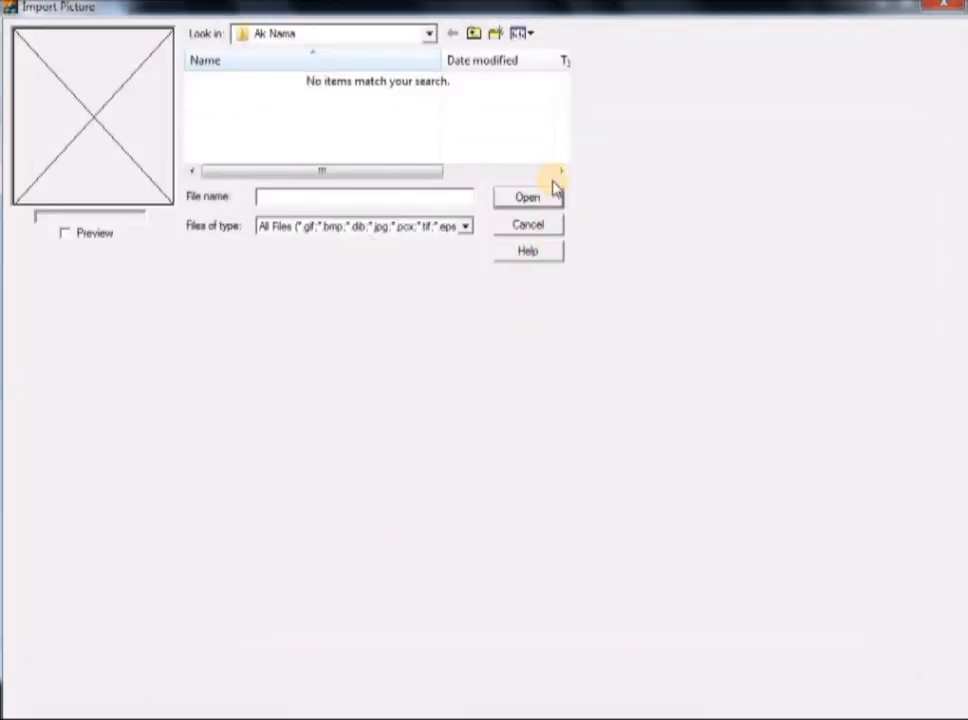
left_click(433, 38)
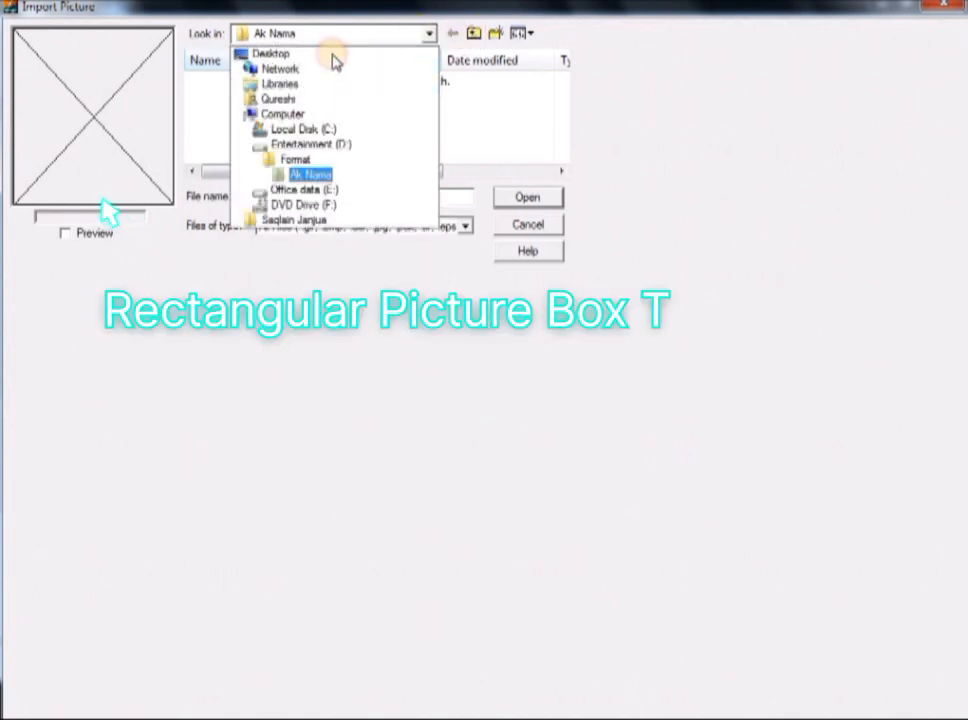
left_click(296, 53)
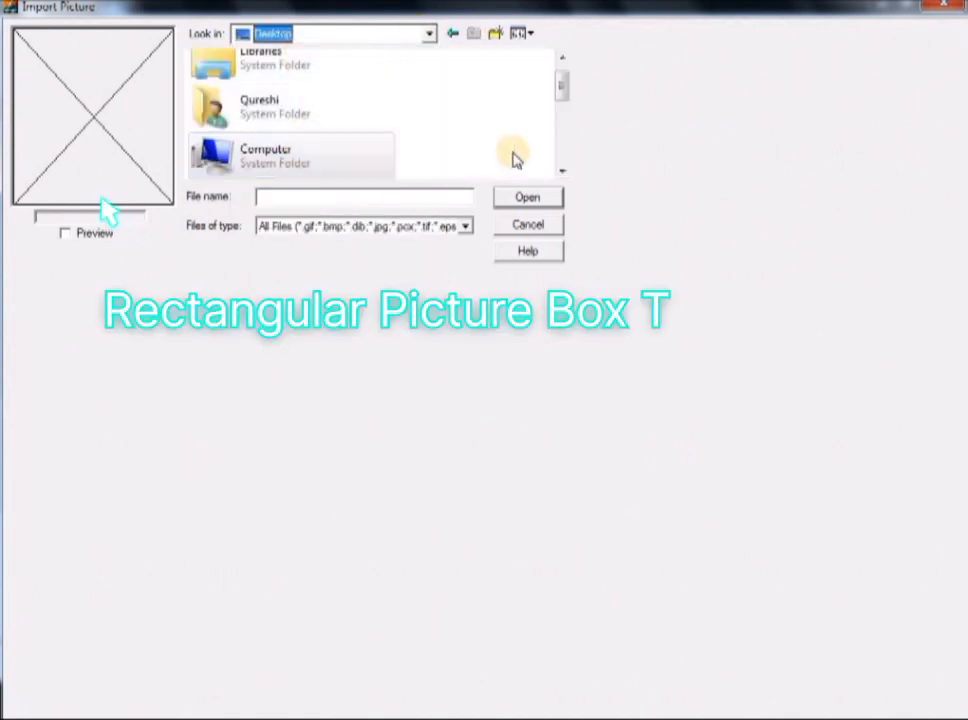
left_click(561, 171)
left_click(561, 171)
left_click(561, 171)
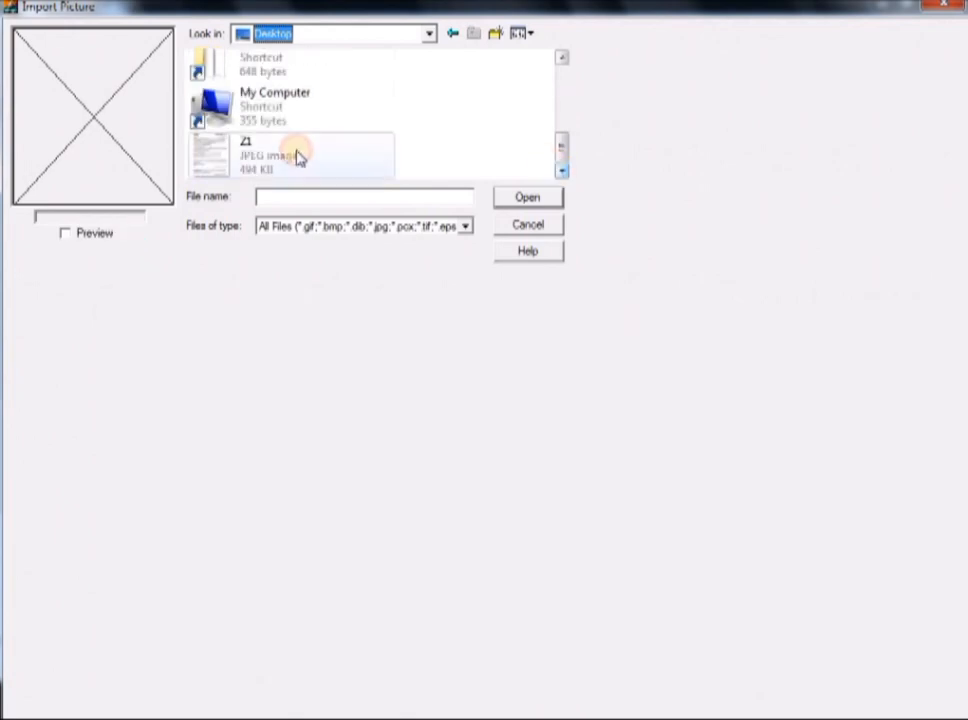
left_click(298, 156)
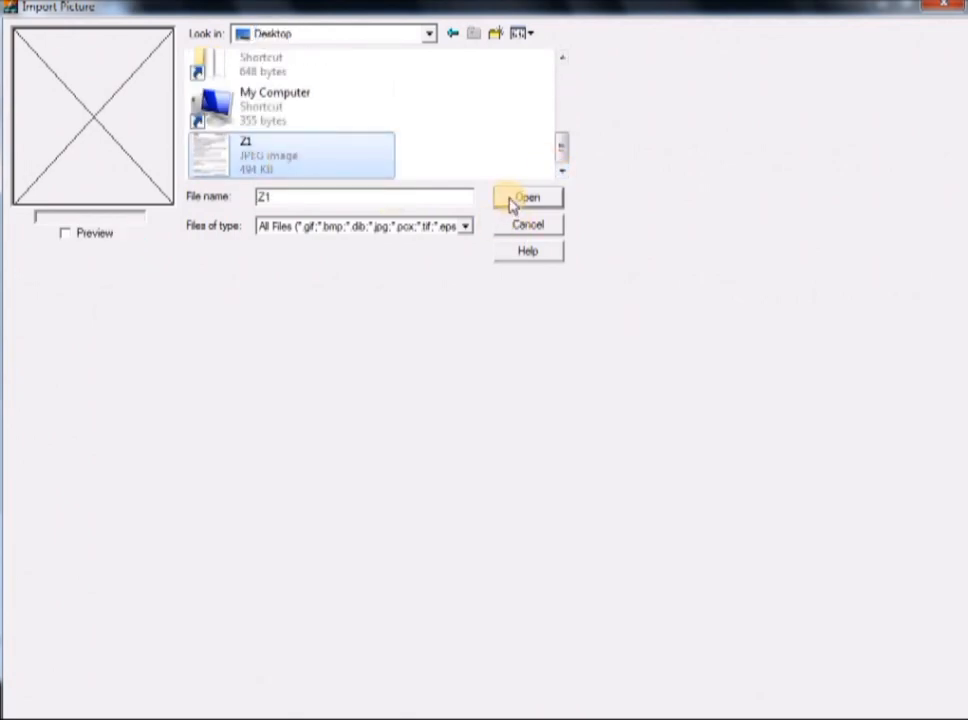
left_click(513, 201)
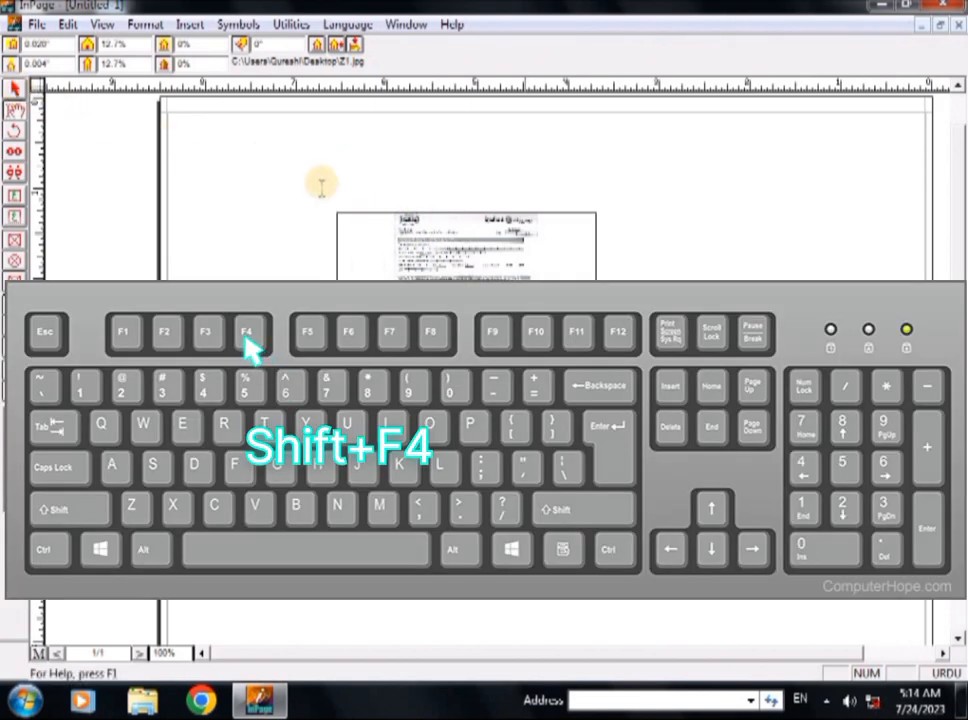
Select the rectangular picture box holding the Z1 image and delete it.
left_click(15, 92)
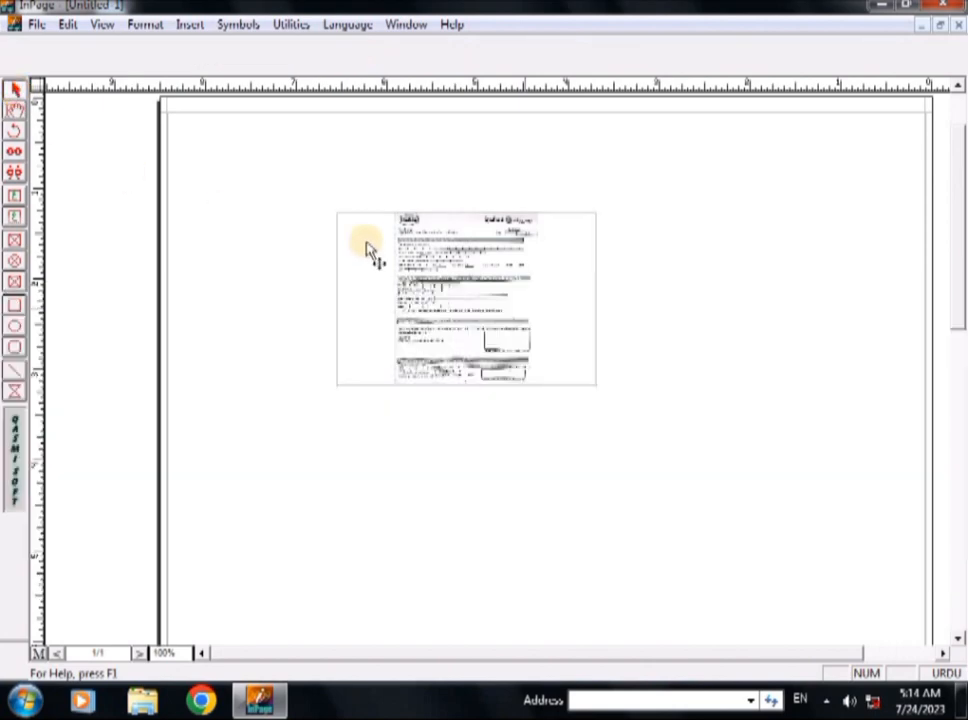
left_click(512, 244)
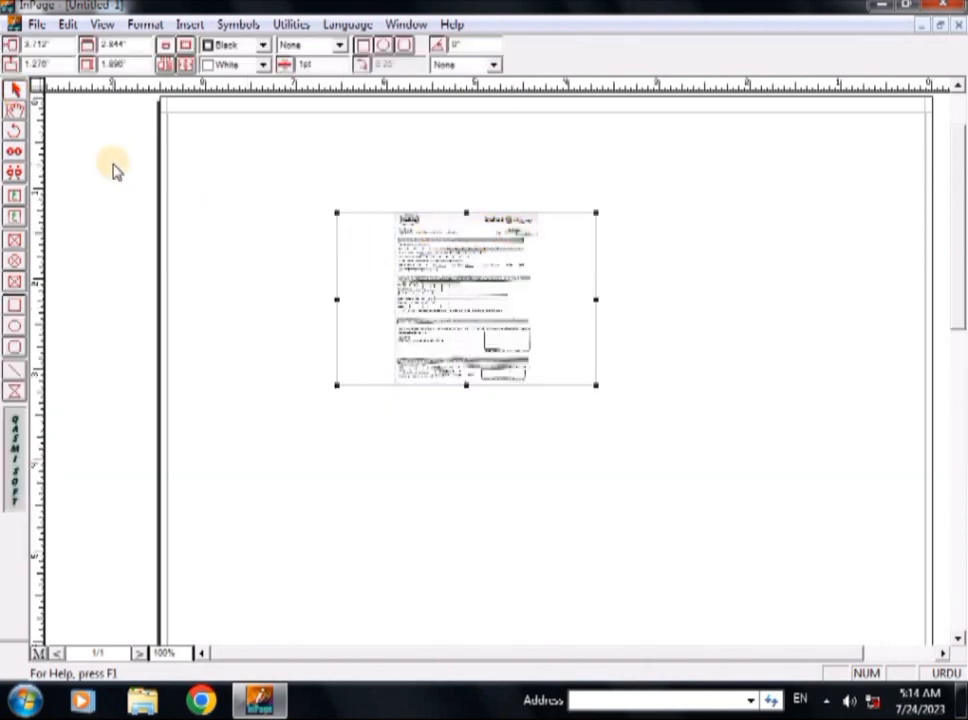
key("Delete")
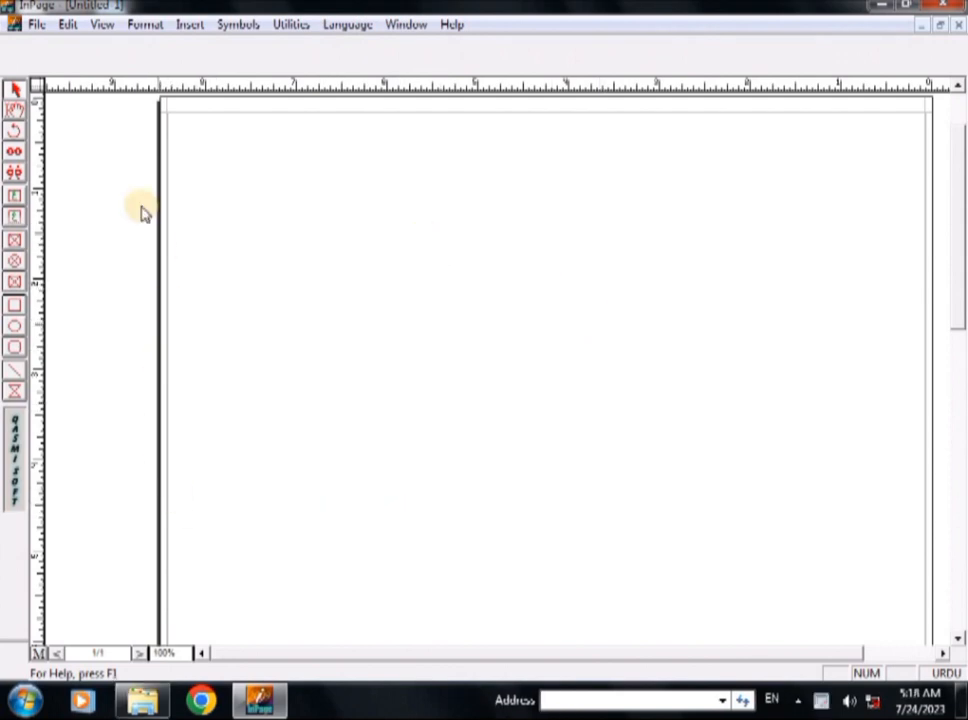
Draw an elliptical picture box about 1.75 by 1.6 inches in the page's upper area and import the Z1 image from the Desktop into it.
left_click(12, 260)
mouse_move(343, 204)
left_mouse_down()
mouse_move(385, 259)
mouse_move(488, 344)
mouse_move(505, 346)
left_mouse_up()
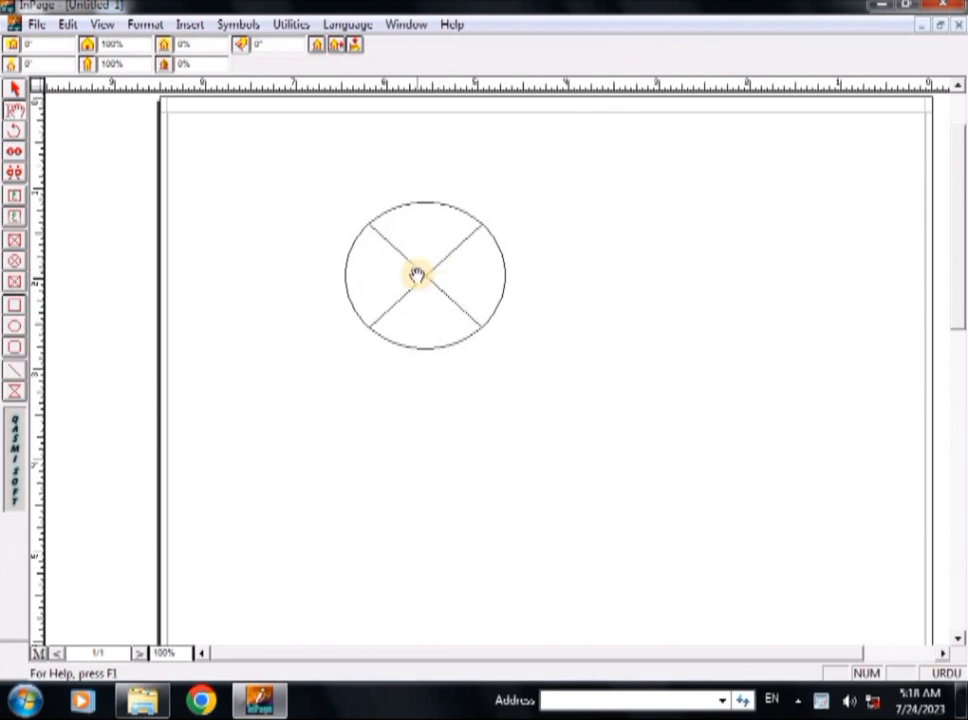
key("shift+F5")
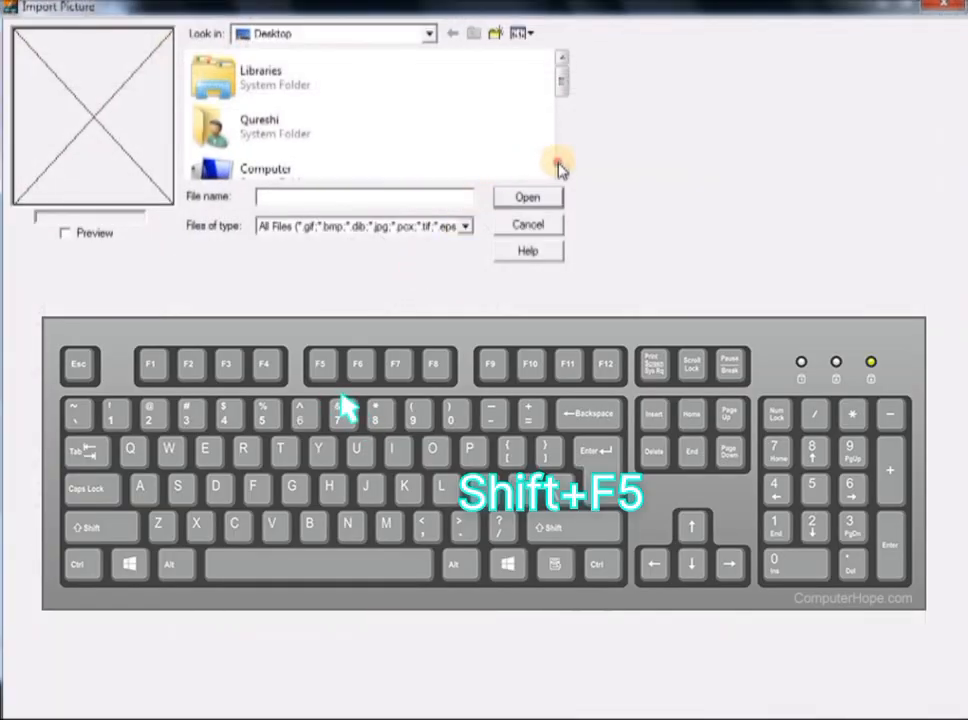
scroll(557, 166, "down", 5)
left_click(283, 158)
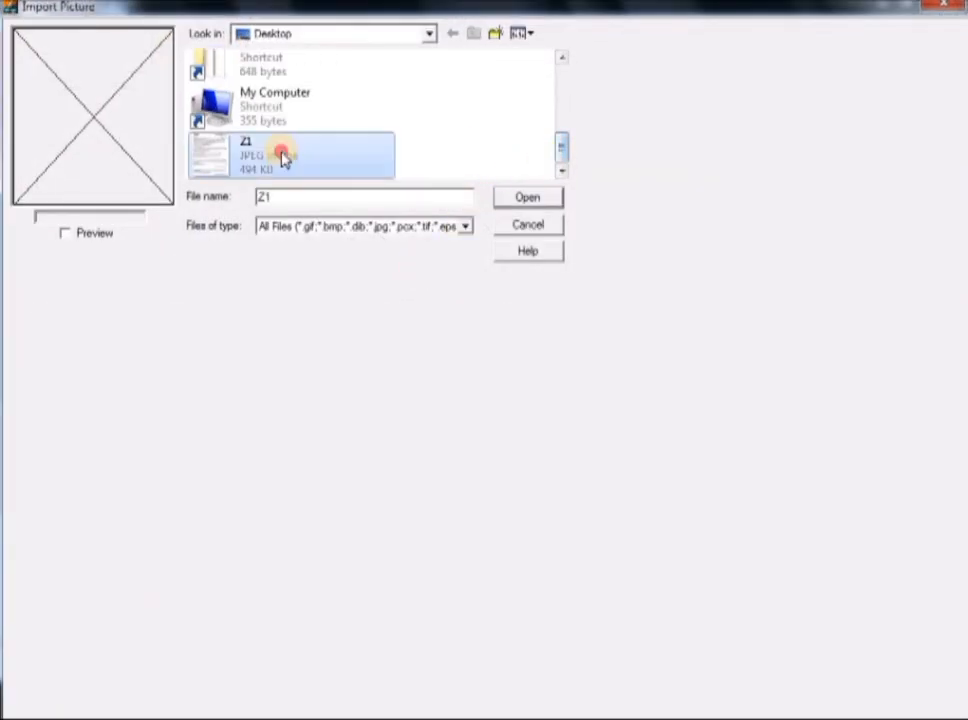
left_click(521, 197)
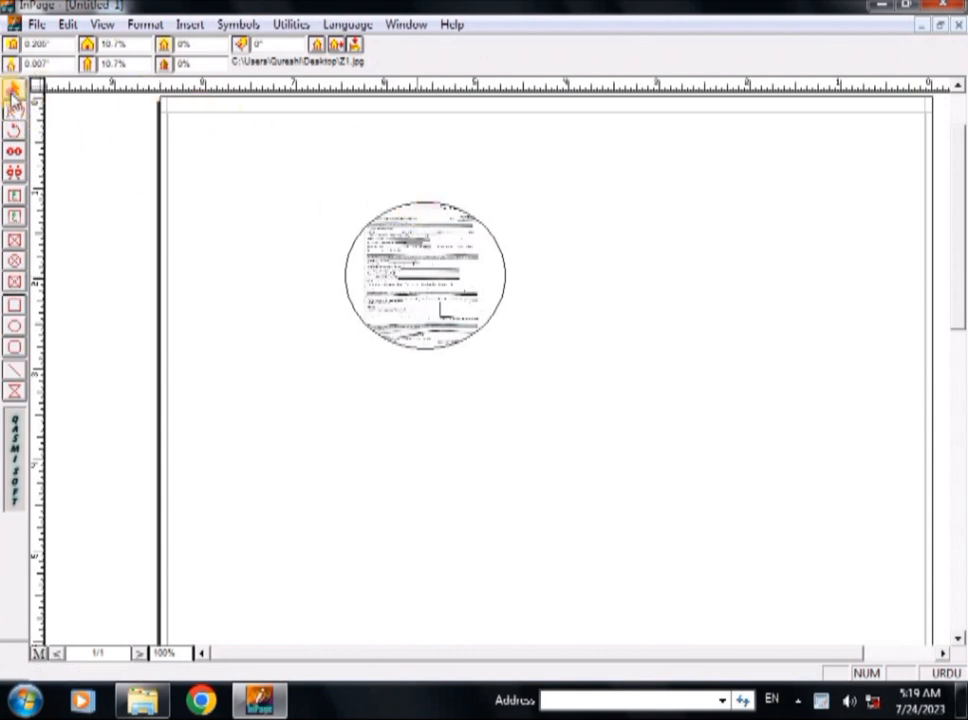
Select the elliptical picture box holding the Z1 image and delete it.
left_click(411, 194)
left_click(422, 234)
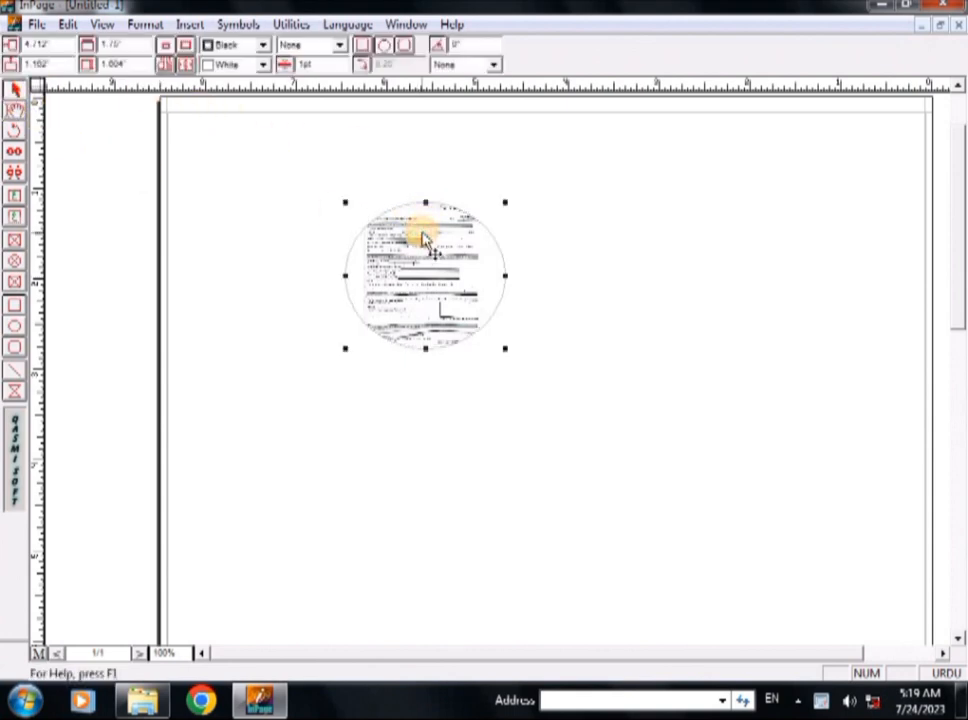
key("Delete")
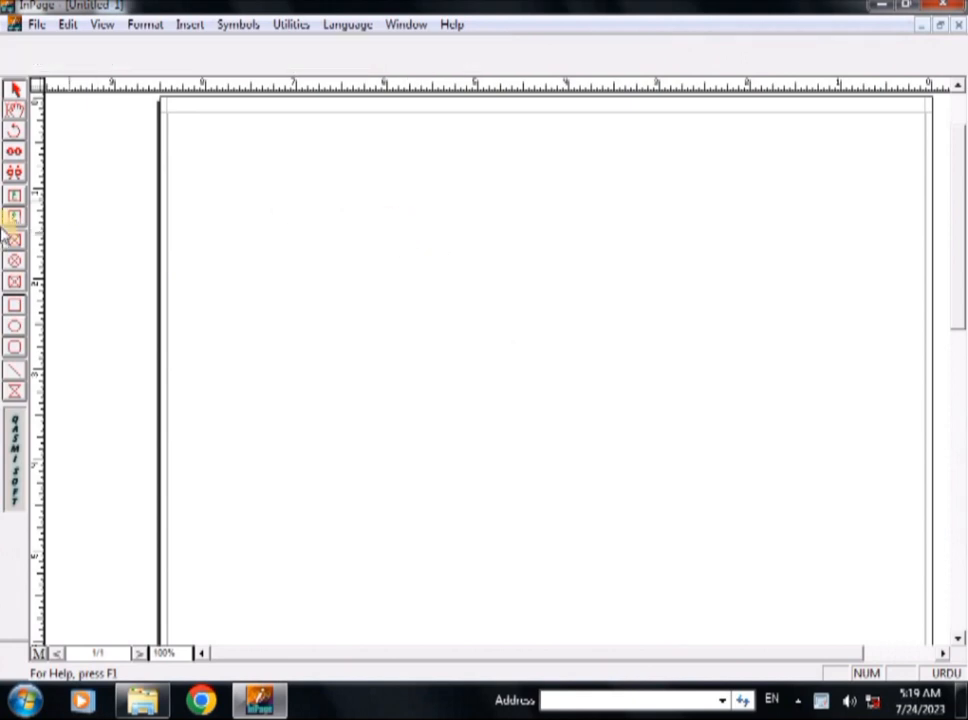
Draw a nearly square rounded rectangular picture box in the page's upper area and import the Z1 image from the Desktop into it.
left_click(15, 283)
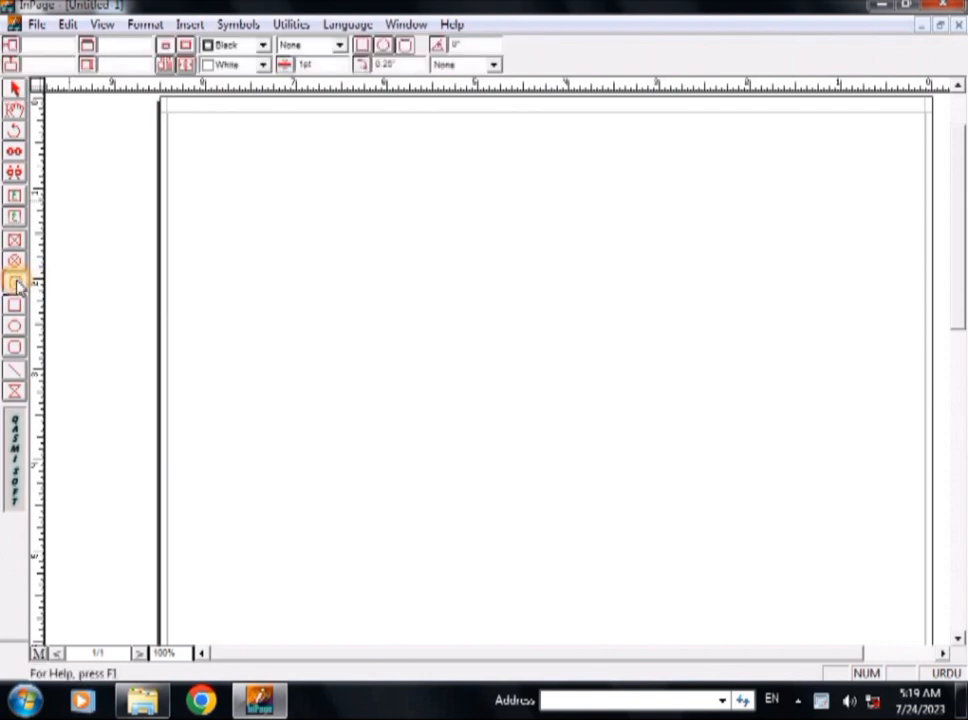
left_click_drag(331, 203, 519, 387)
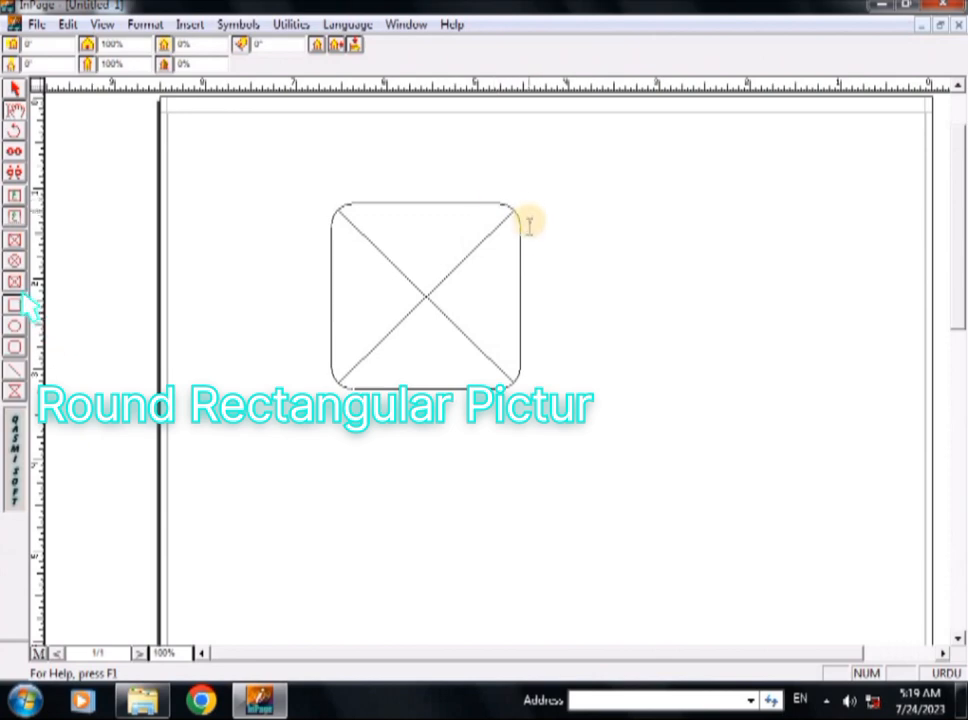
double_click(446, 298)
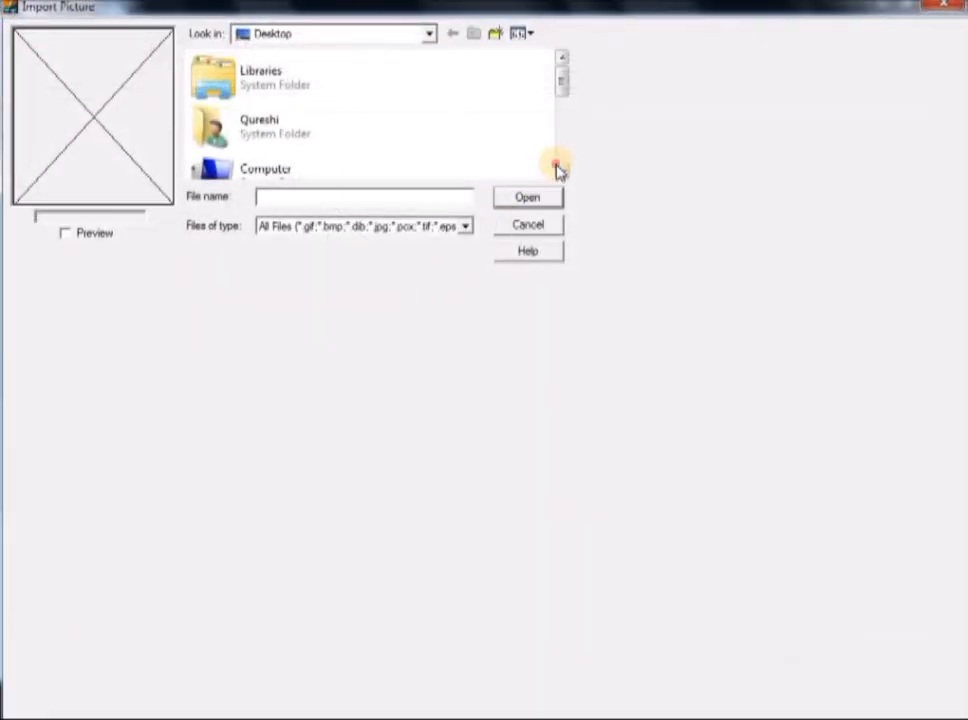
left_click(558, 169)
left_click(283, 156)
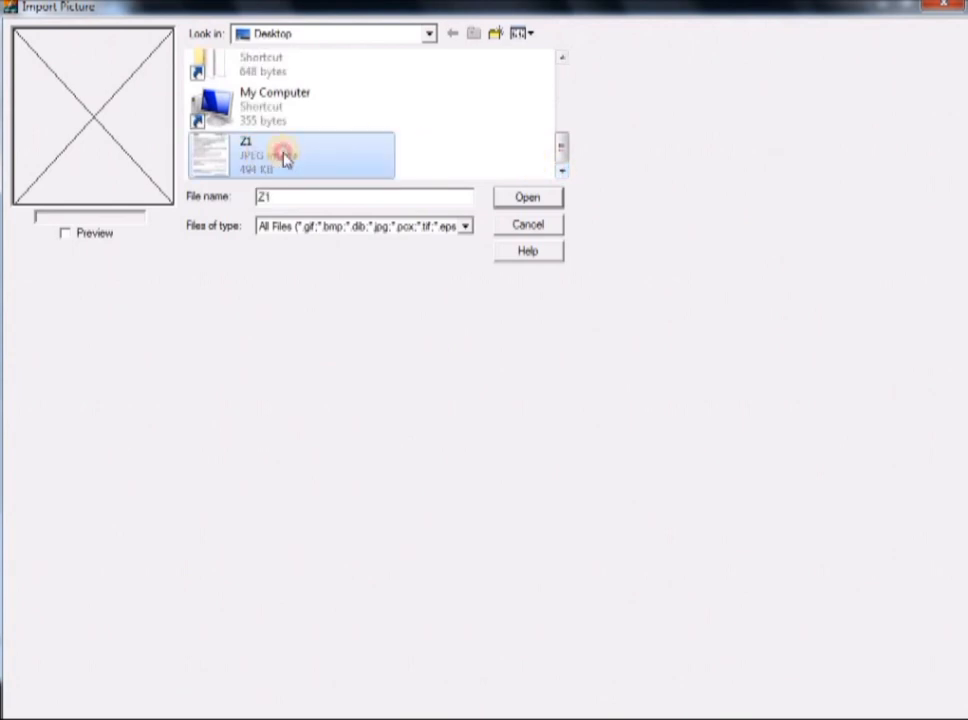
left_click(549, 197)
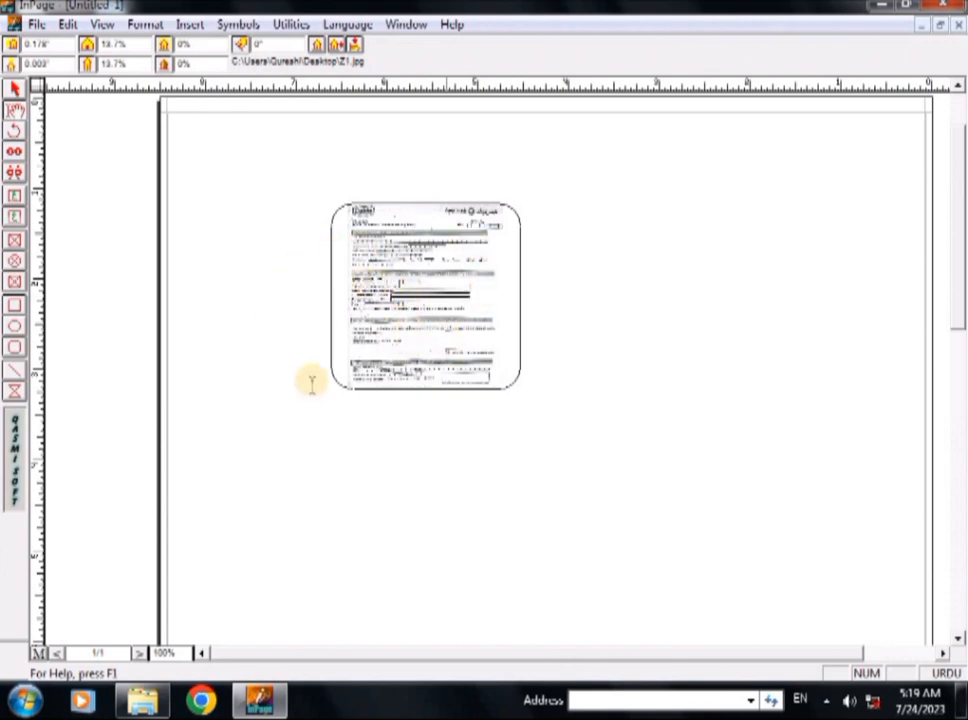
Select the rounded rectangular picture box holding the Z1 image and delete it.
left_click(14, 88)
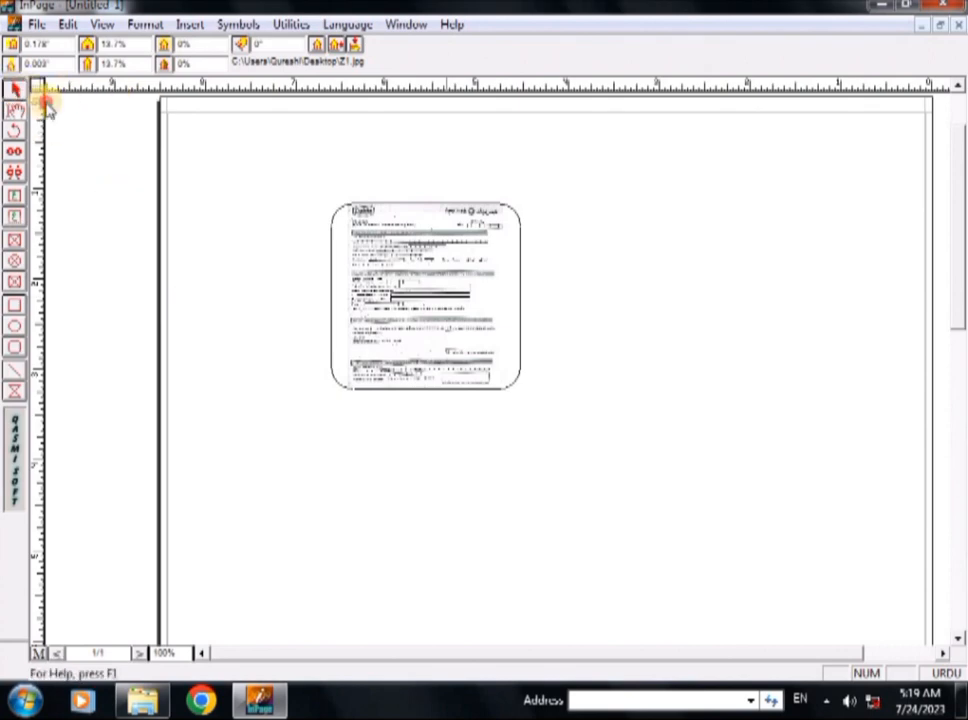
left_click(448, 262)
key("Delete")
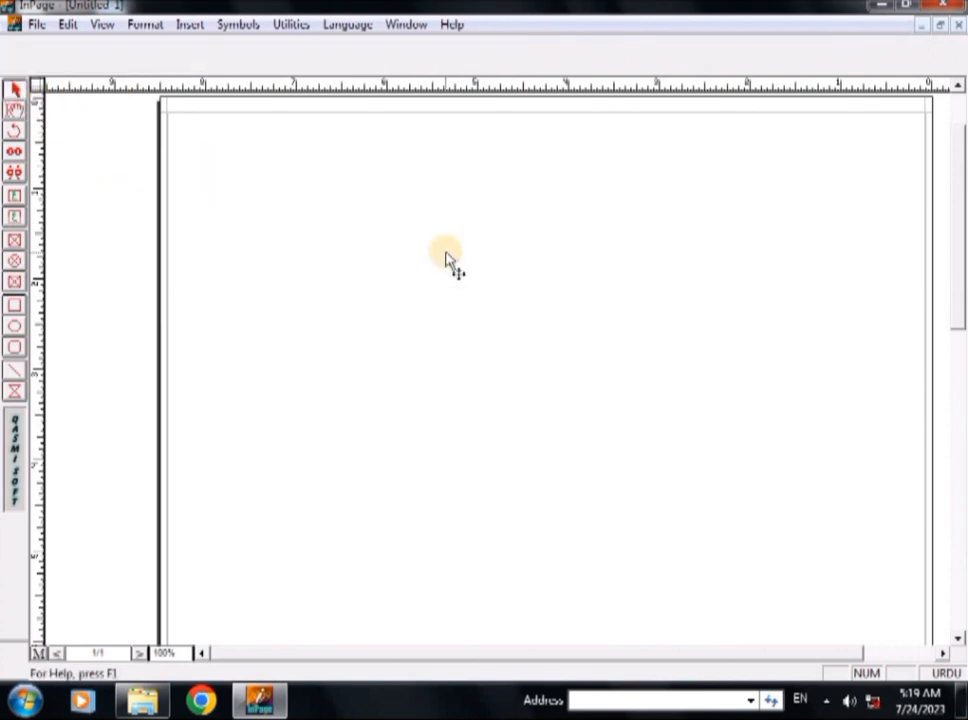
Draw a rectangle about 1.8 by 1.9 inches in the page's upper area and set its border width to 2 pt.
left_click(16, 308)
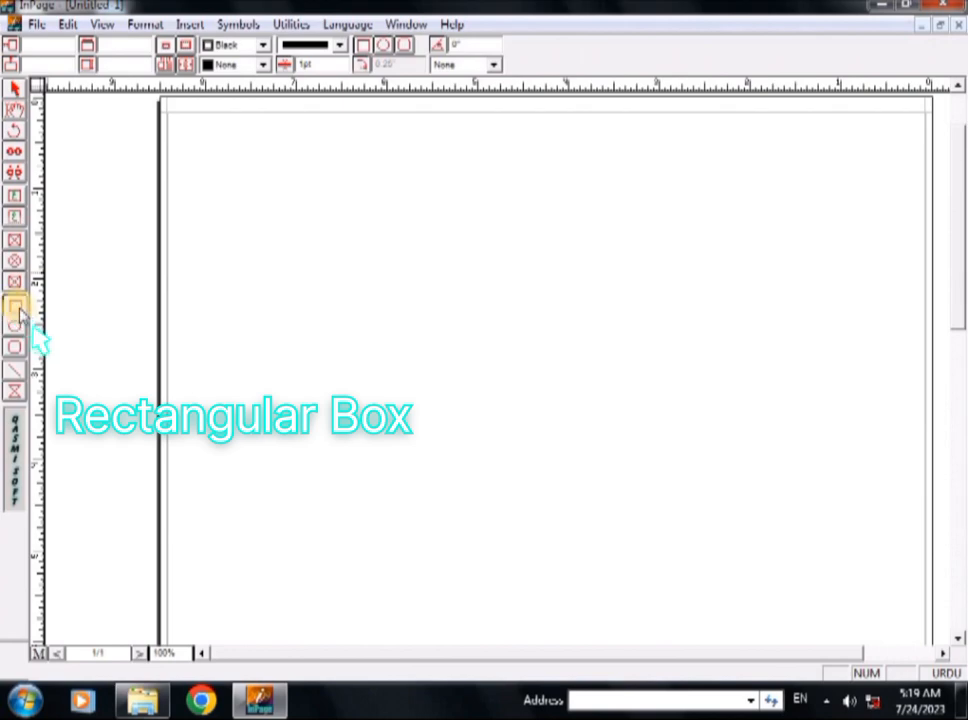
mouse_move(427, 208)
left_mouse_down()
mouse_move(551, 337)
mouse_move(566, 378)
mouse_move(591, 375)
left_mouse_up()
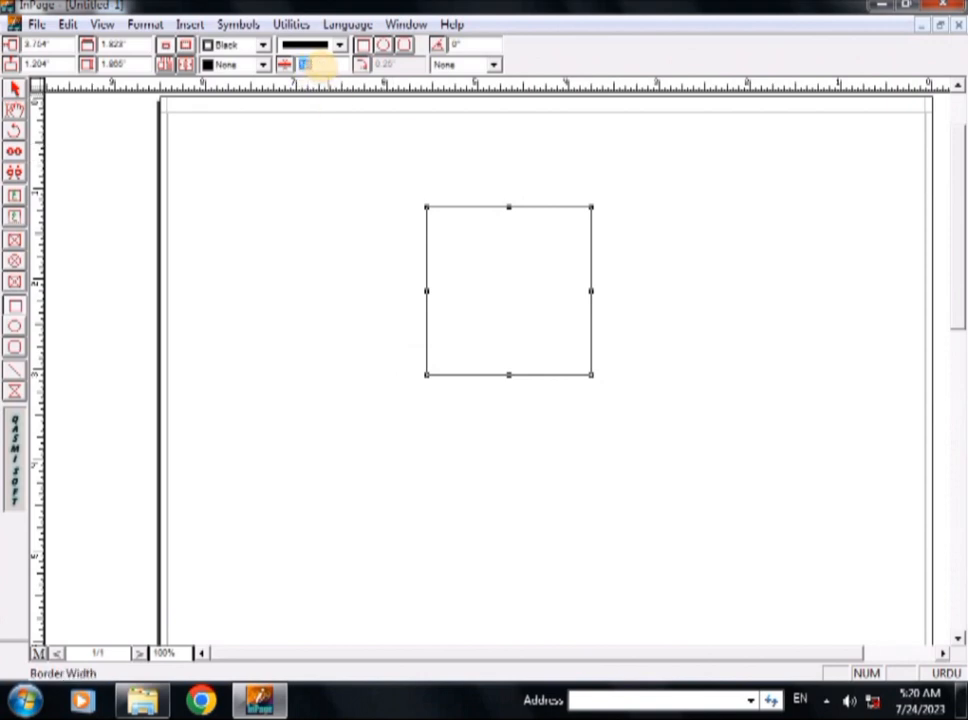
key("Return")
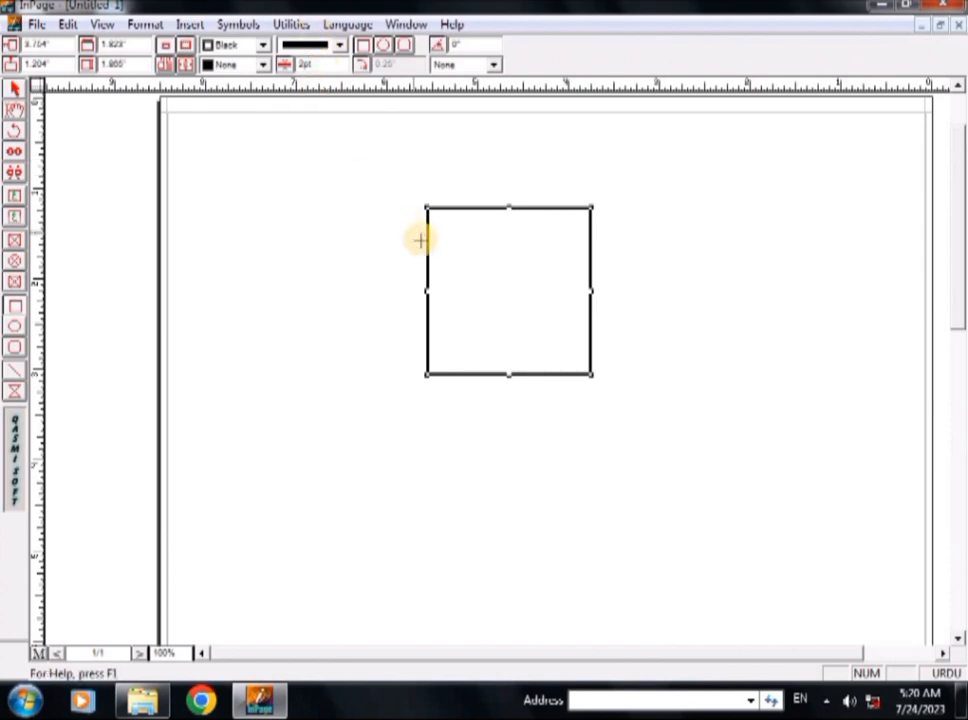
left_click(498, 248)
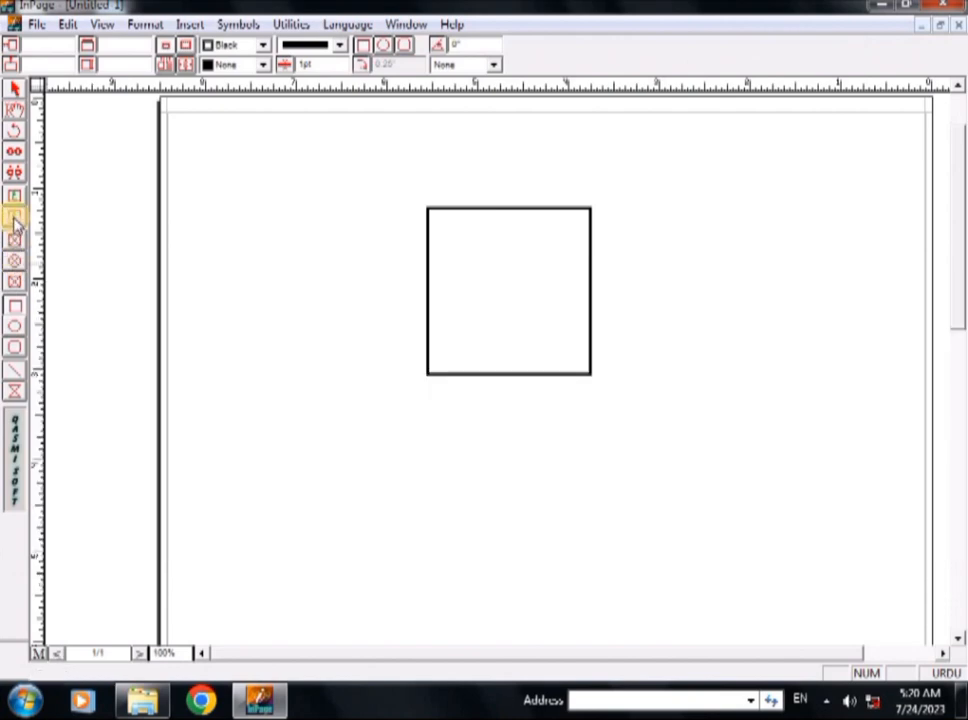
Draw a title text box about 1.22 inches wide inside the rectangle, starting at its upper left corner.
left_click(14, 220)
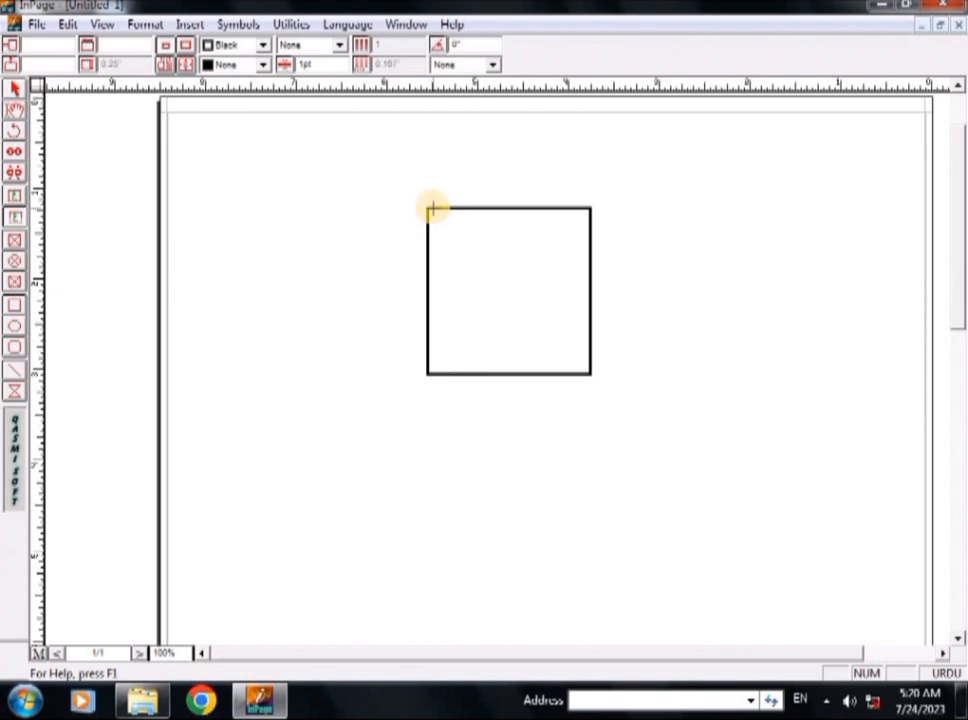
left_click_drag(430, 210, 541, 365)
left_click(15, 88)
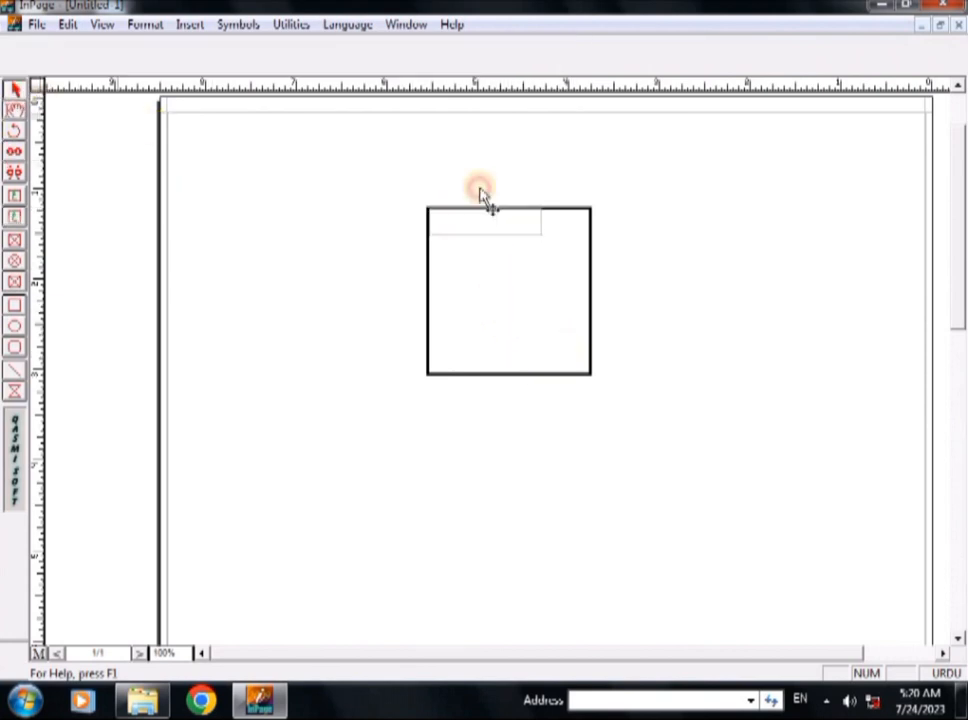
Move the empty title text box to the centre of the rectangle and deselect it.
left_click(519, 223)
key("Down")
key("Down")
key("Down")
key("Down")
key("Down")
key("Down")
key("Down")
key("Down")
key("Down")
key("Down")
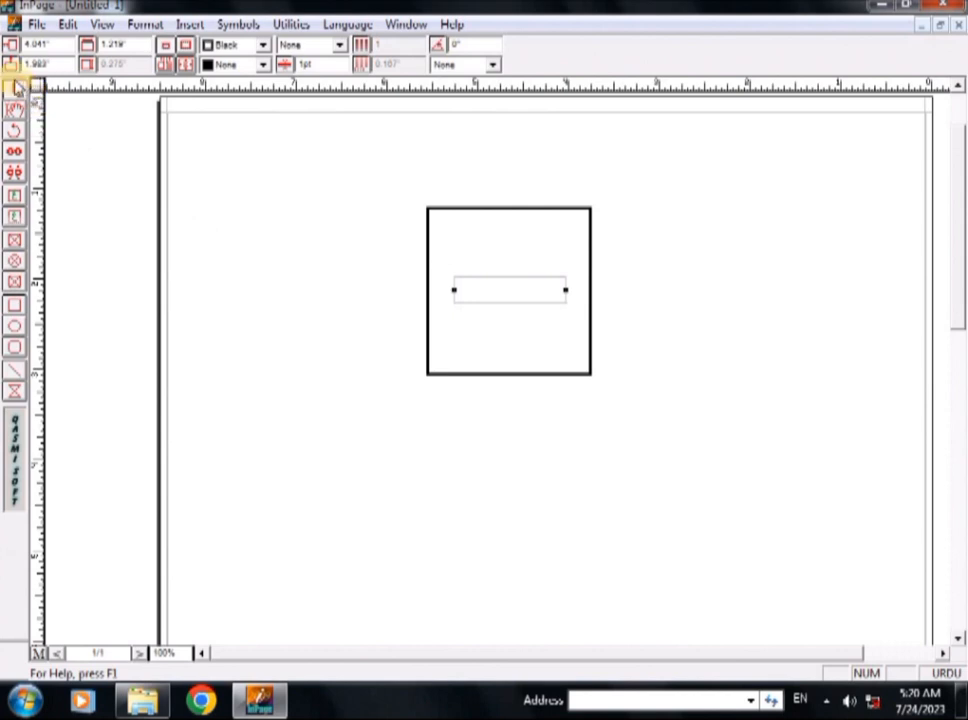
left_click(486, 176)
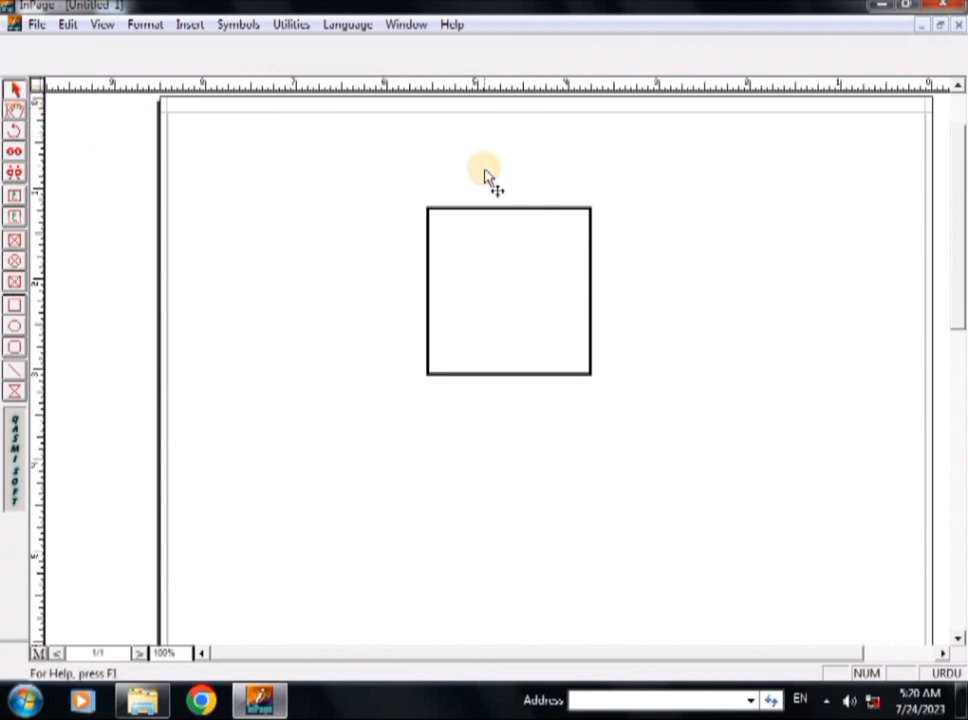
Select the rectangle with the 2 pt border and delete it.
left_click(488, 212)
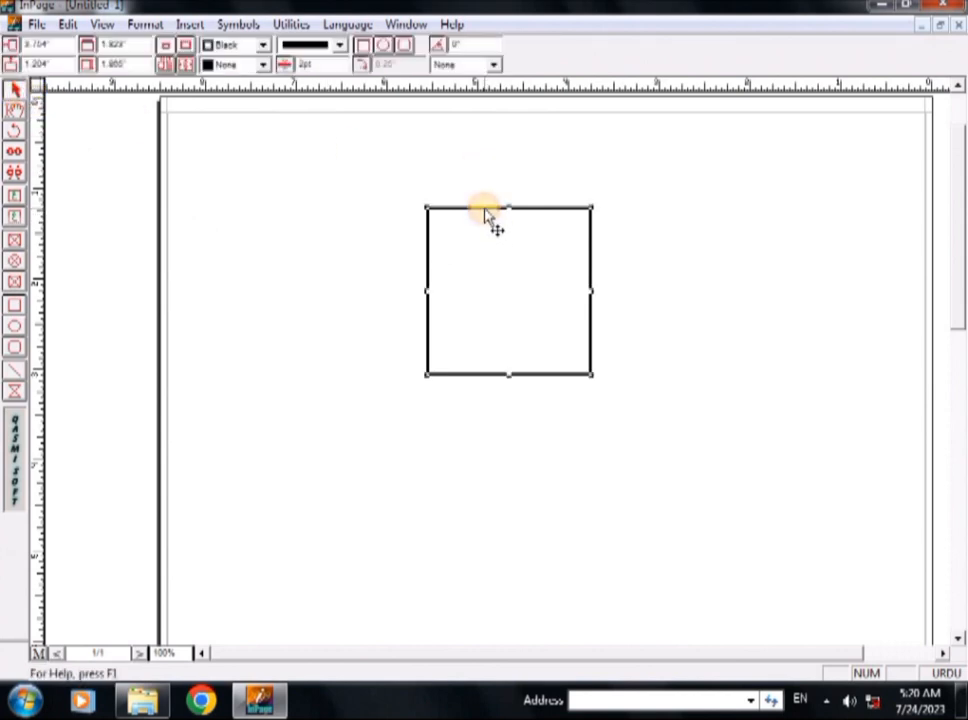
key("Delete")
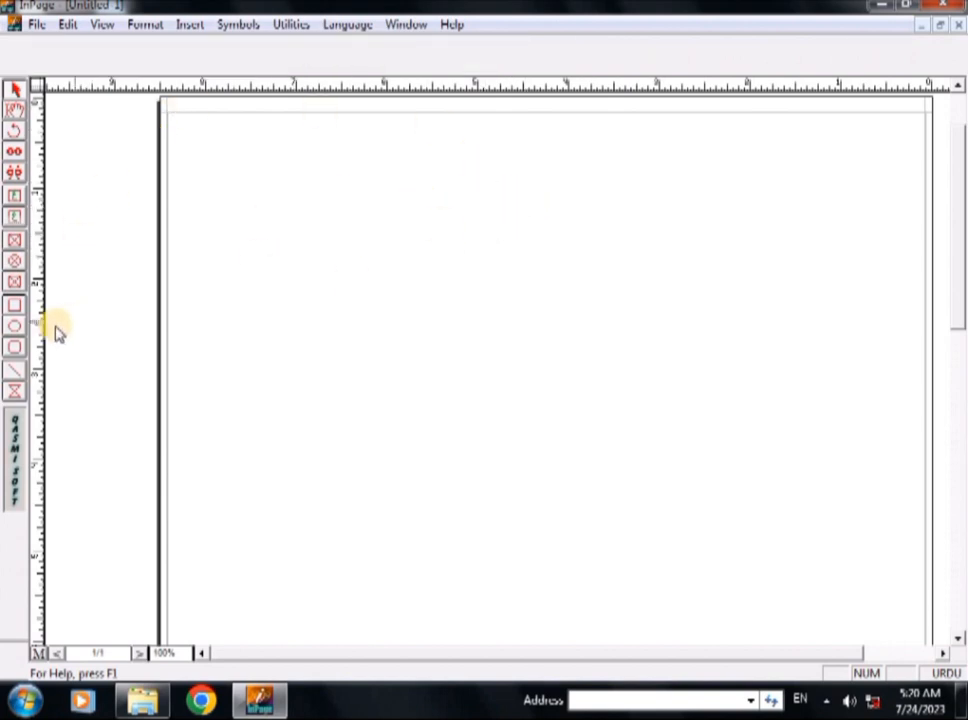
Draw an elliptical box about 2.3 by 1.6 inches in the page's upper area and set its border width to 2 pt.
left_click(14, 325)
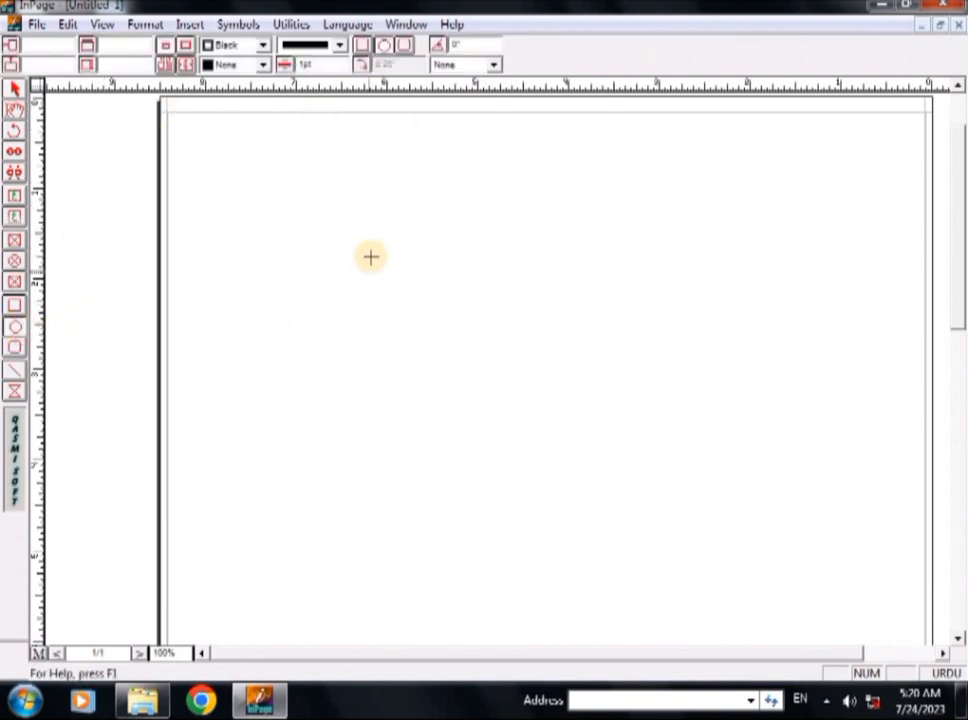
mouse_move(371, 256)
left_mouse_down()
mouse_move(475, 367)
mouse_move(580, 398)
left_mouse_up()
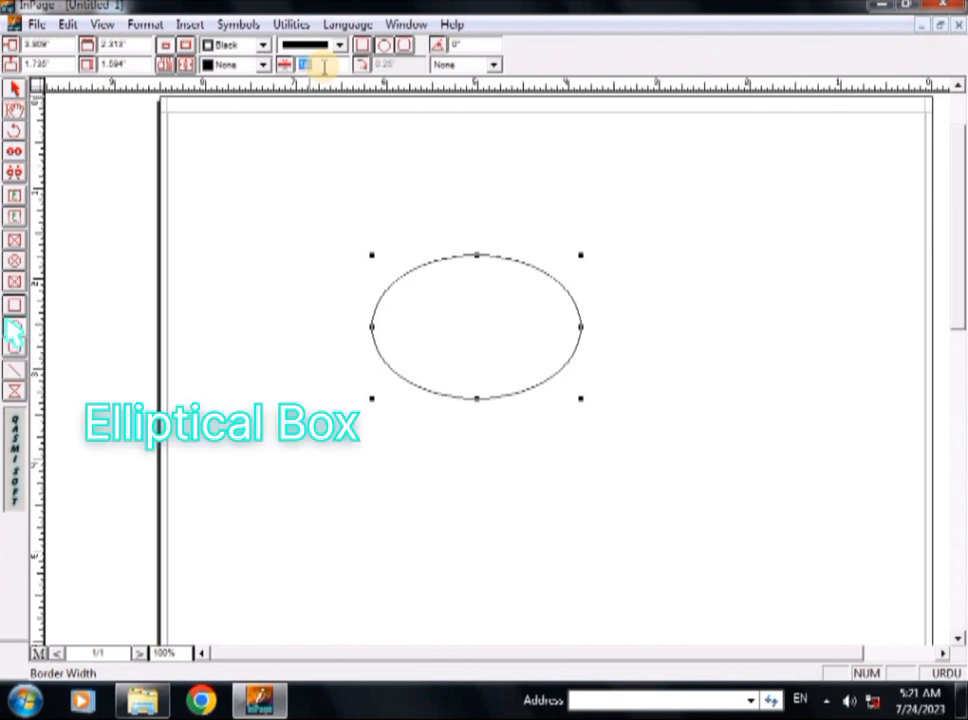
type("2")
key("Return")
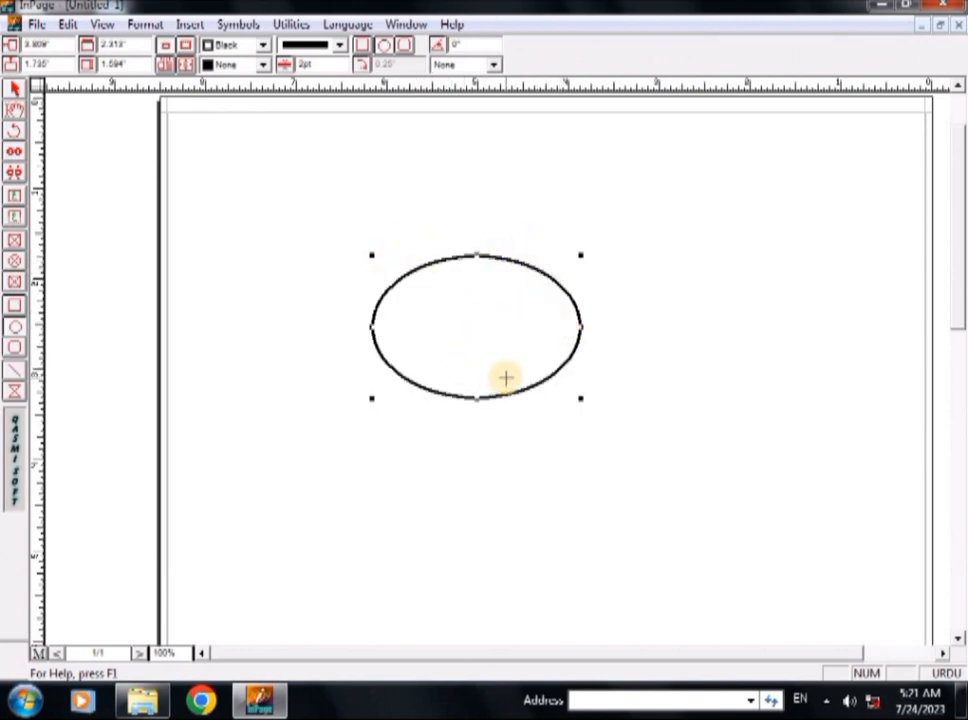
left_click(506, 378)
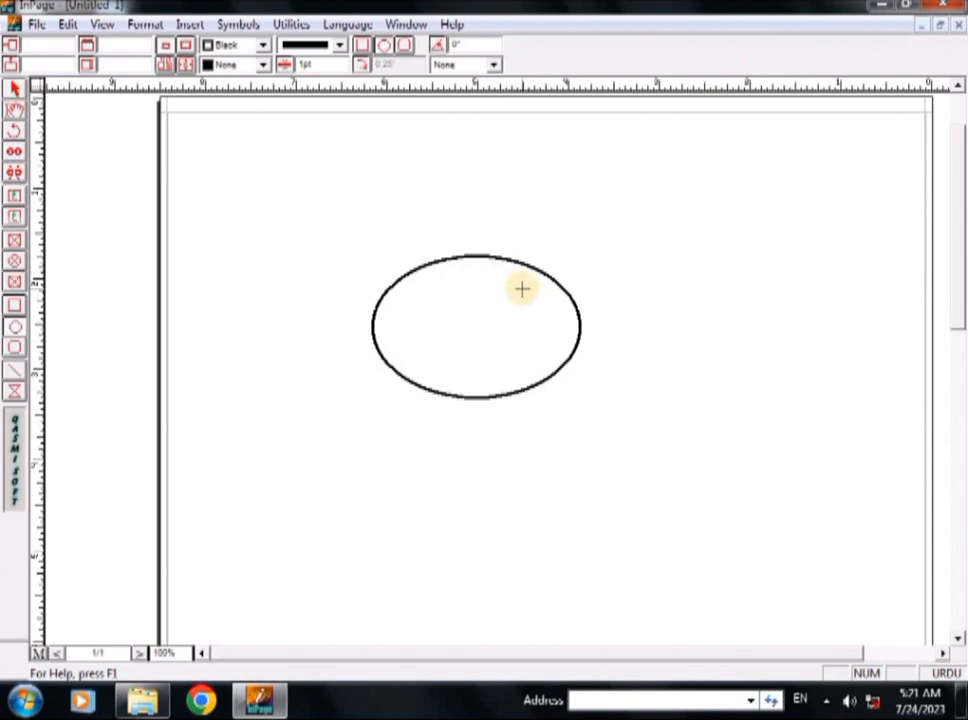
Select the ellipse by its outline and delete it.
left_click(16, 90)
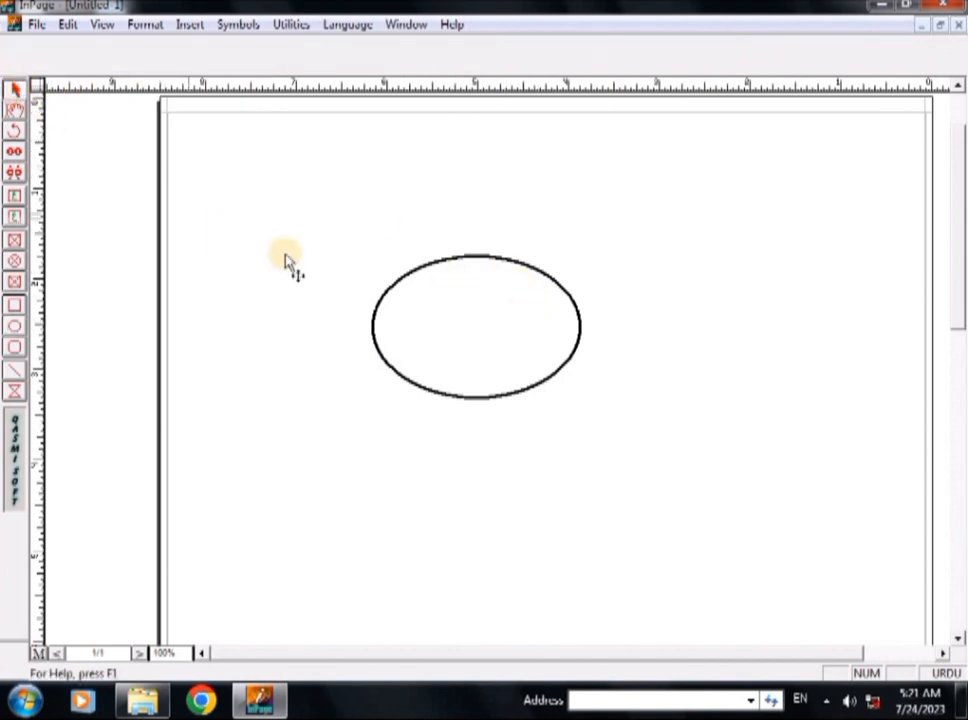
left_click(495, 262)
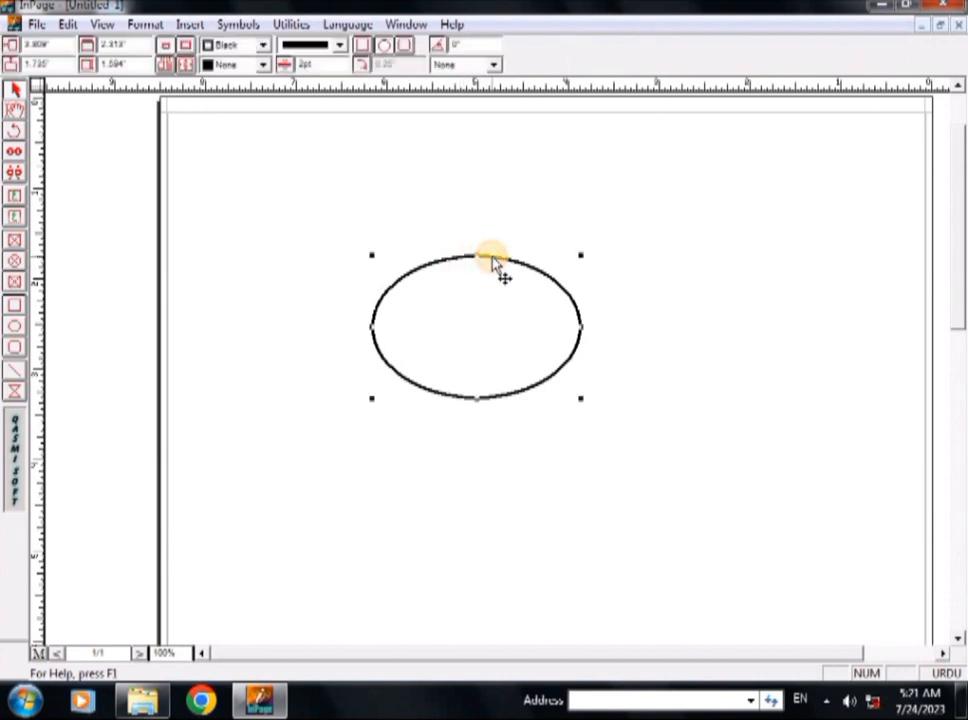
key("Delete")
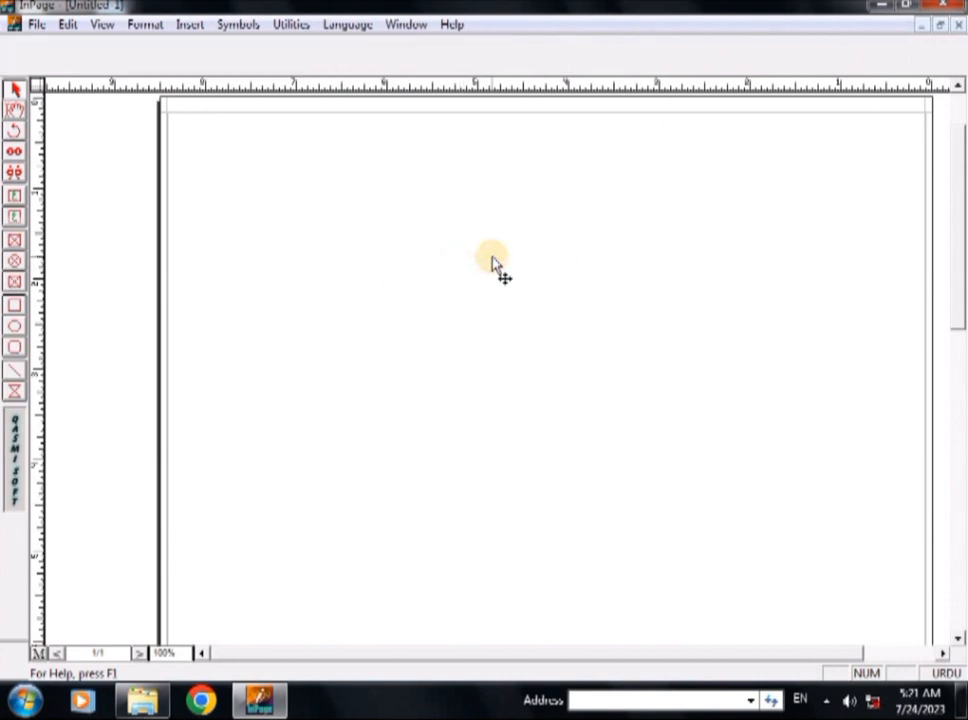
Draw a rounded rectangle about 1.4 by 1.4 inches in the page's upper area and set its border width to 4 pt.
left_click(14, 326)
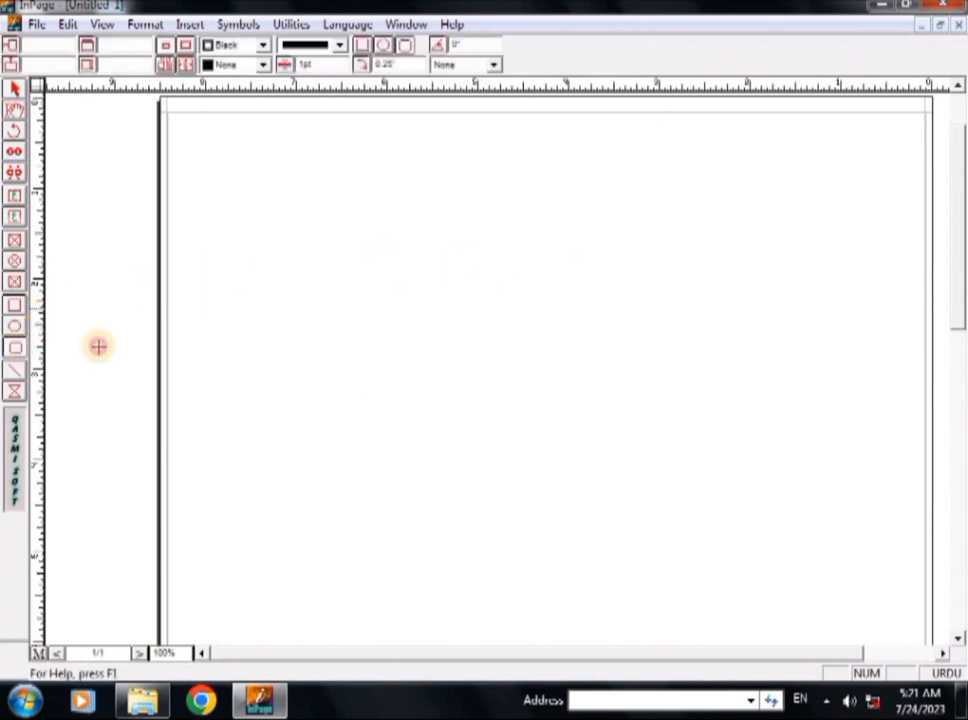
left_click_drag(340, 227, 471, 347)
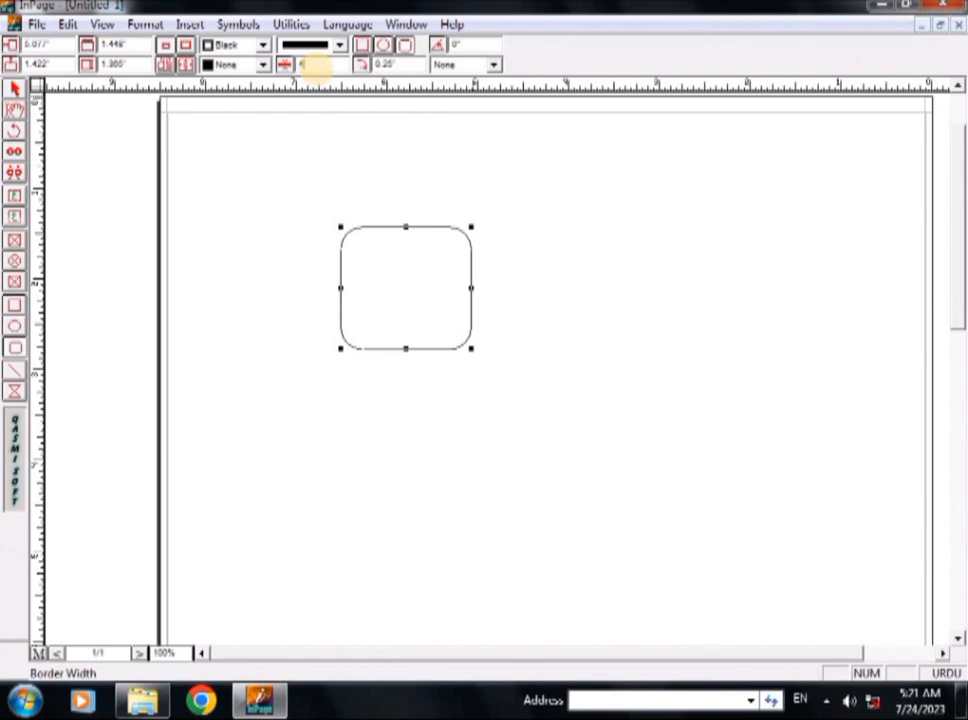
key("Return")
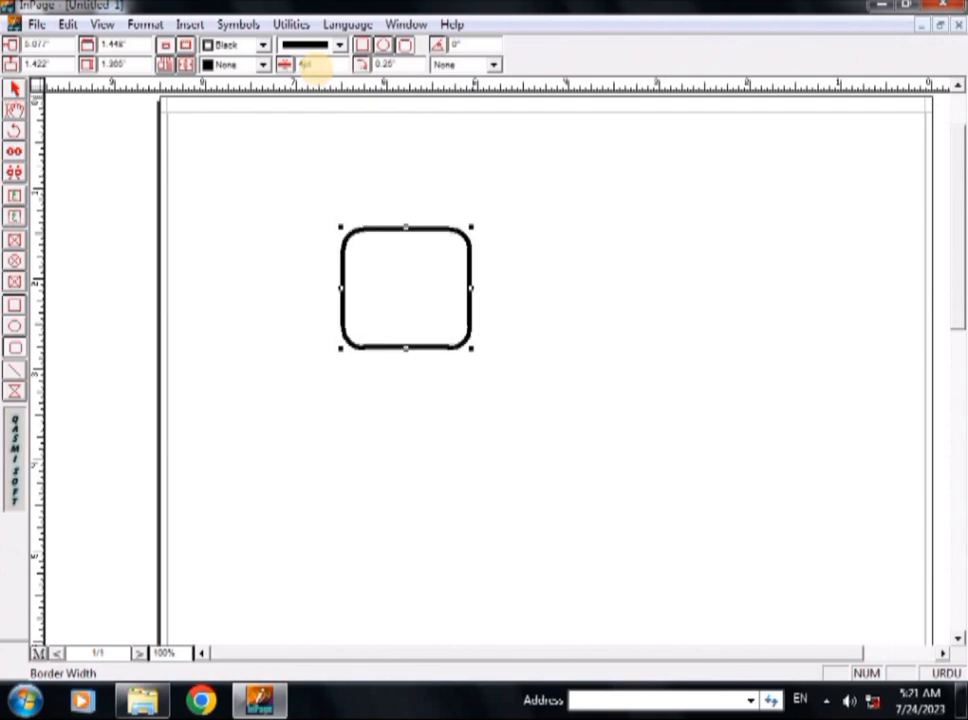
left_click(412, 303)
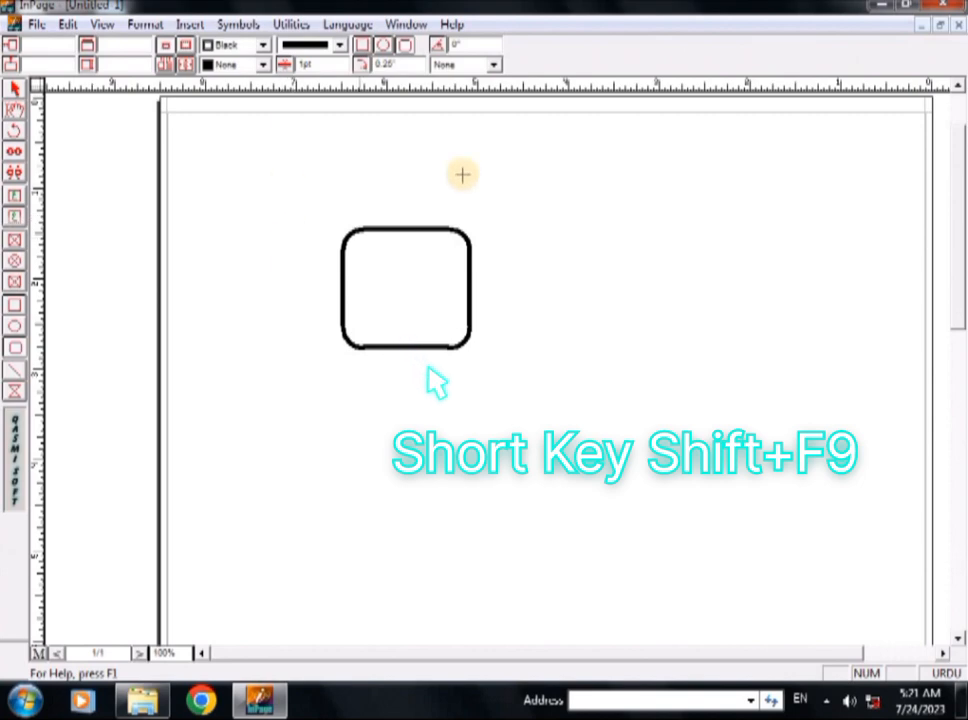
Select the rounded rectangle by its outline and delete it.
left_click(14, 90)
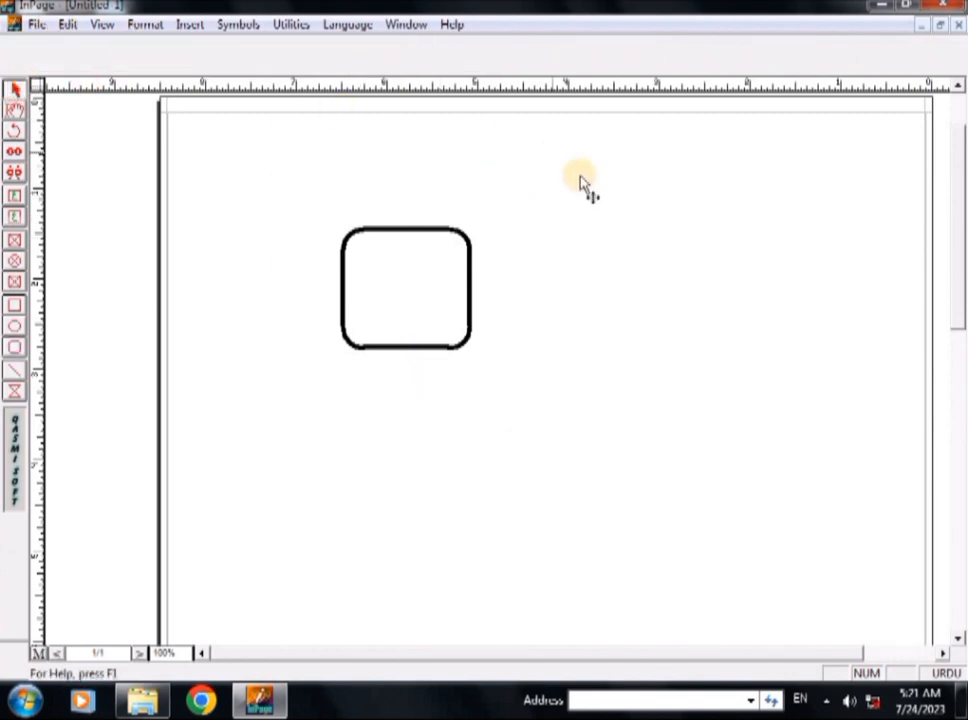
left_click(420, 236)
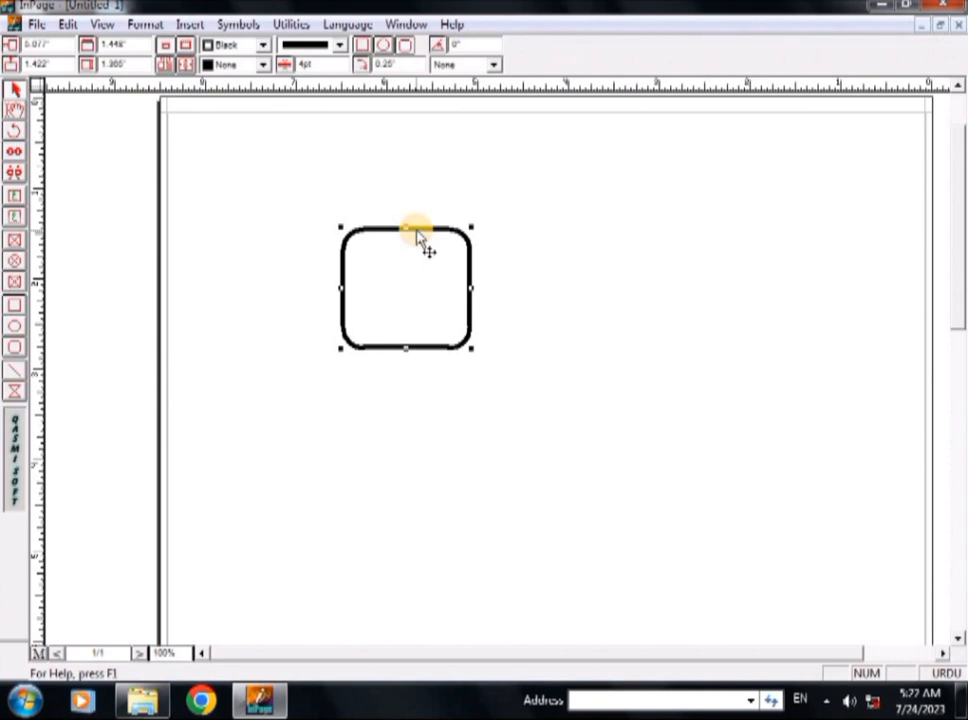
key("Delete")
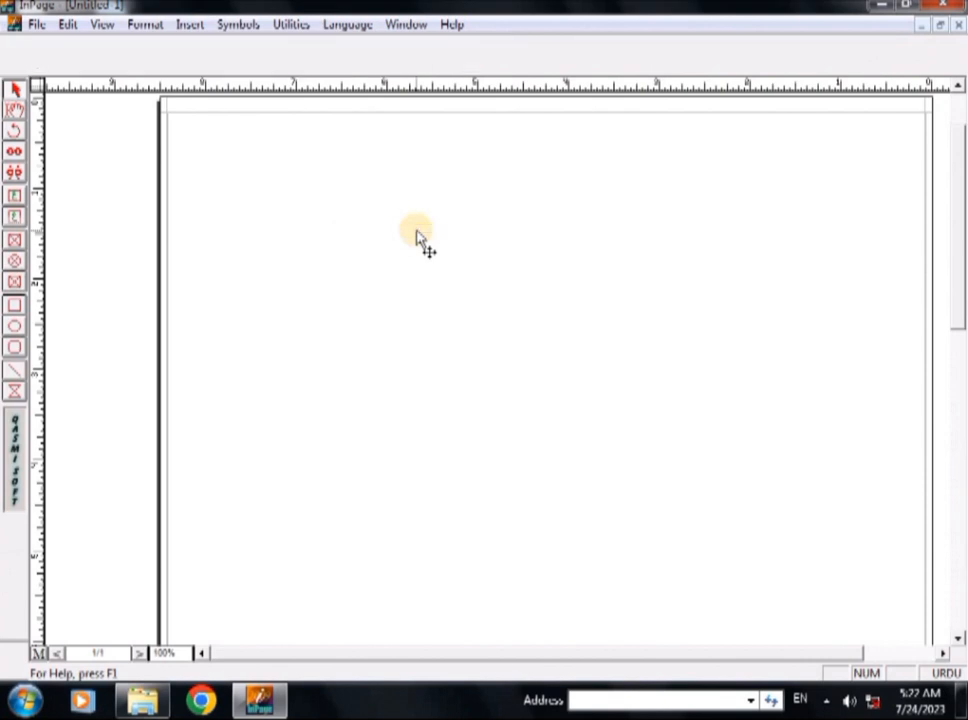
Draw a horizontal line about 4 inches long in the page's upper area and set its border width to 5 pt.
left_click(13, 371)
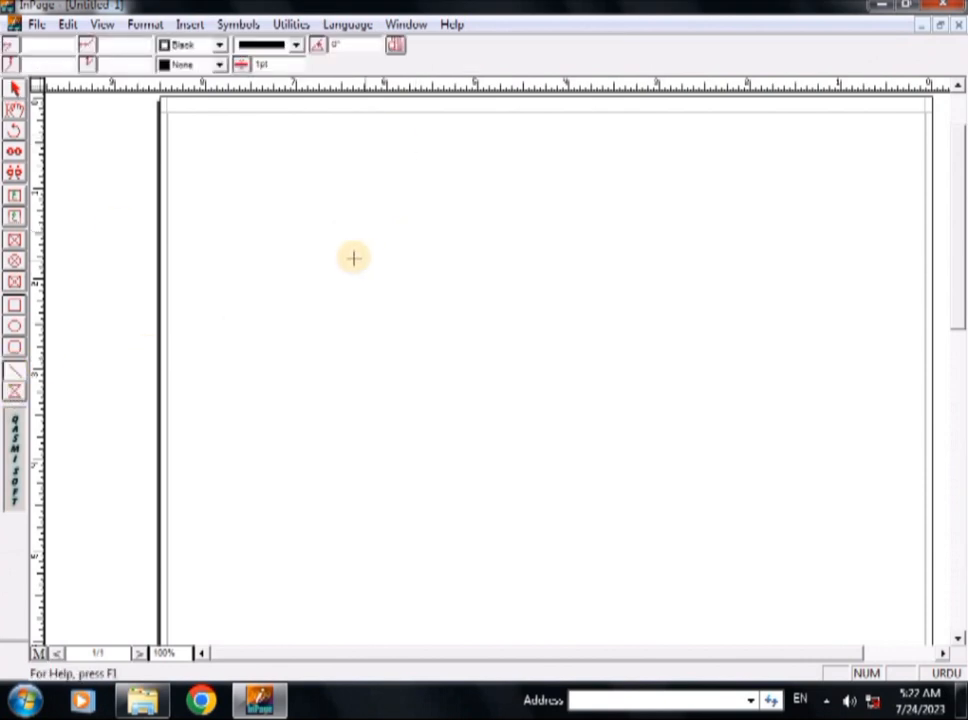
left_click_drag(320, 258, 681, 259)
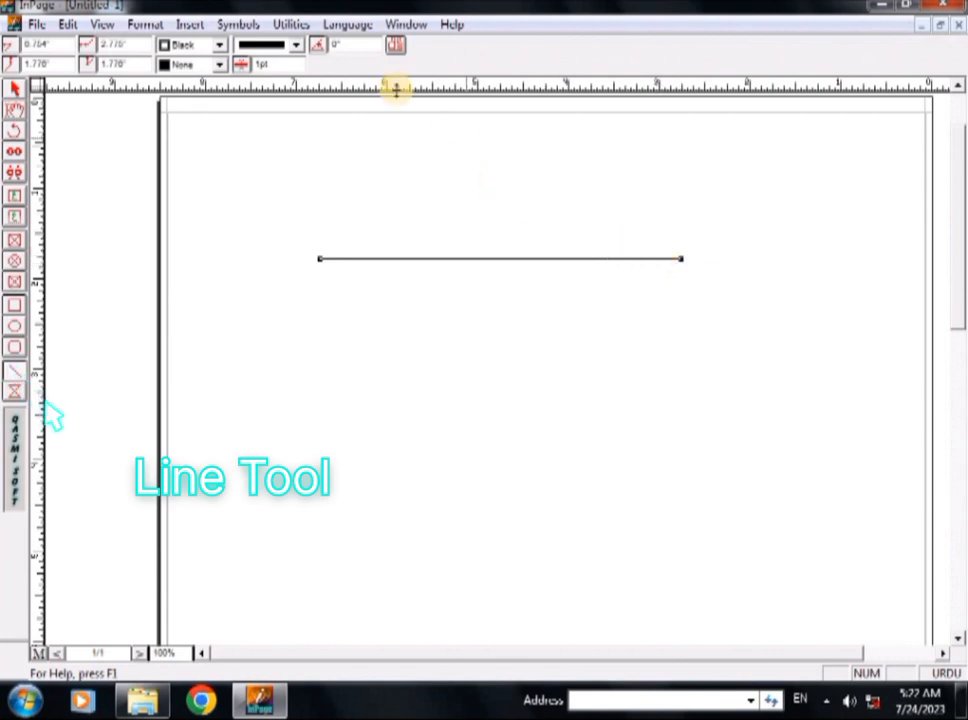
double_click(283, 64)
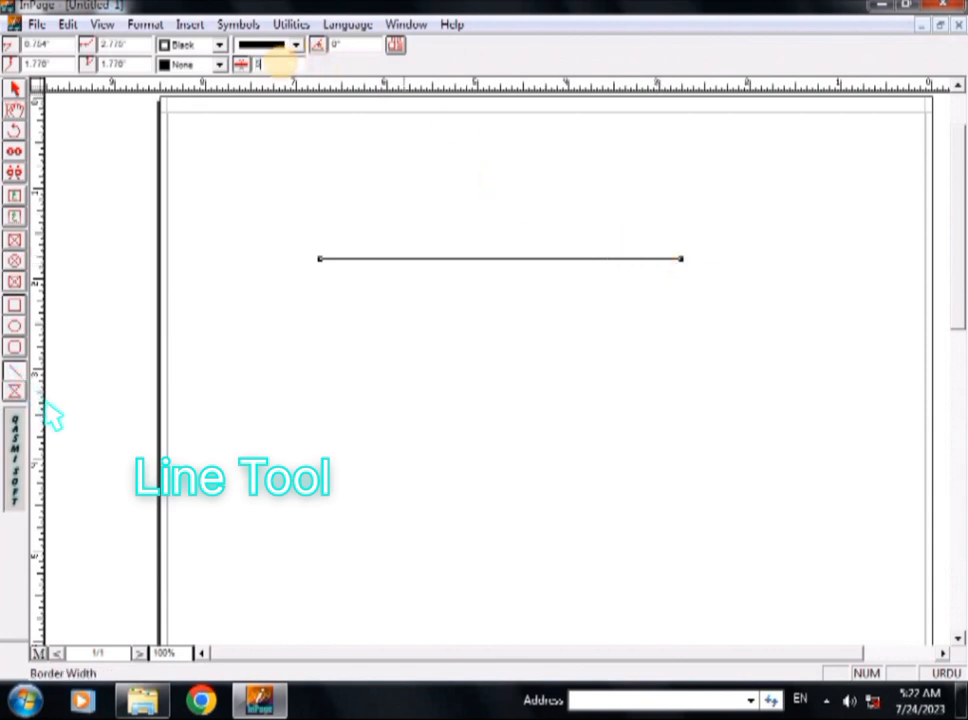
key("Return")
left_click(456, 197)
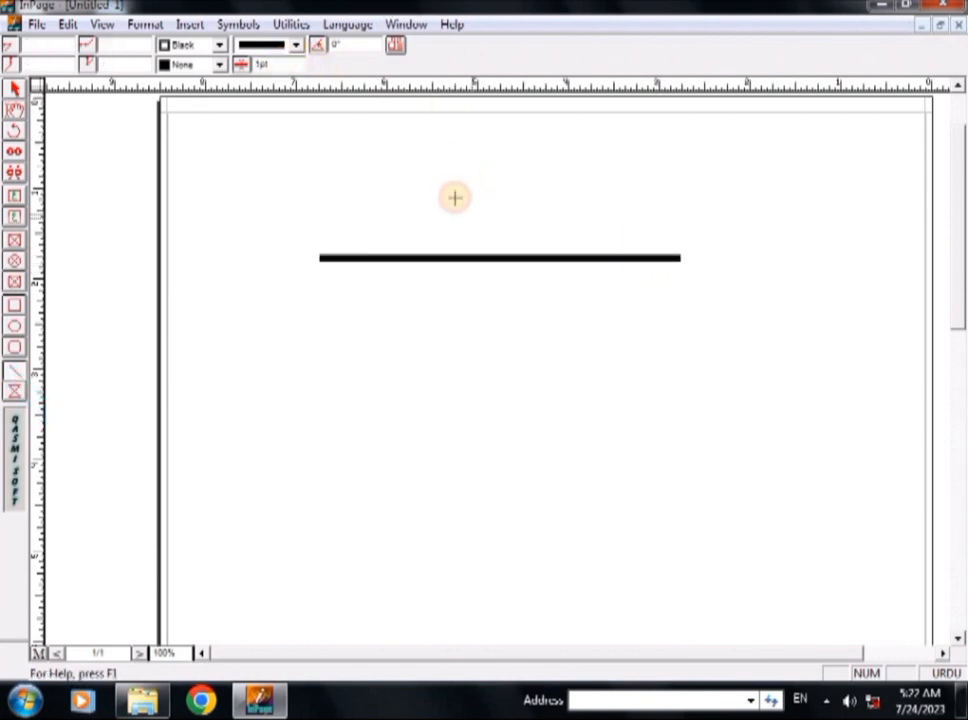
Draw a set of thin horizontal, vertical and diagonal lines of varying lengths crossing the area around the thick line.
left_click_drag(279, 270, 748, 320)
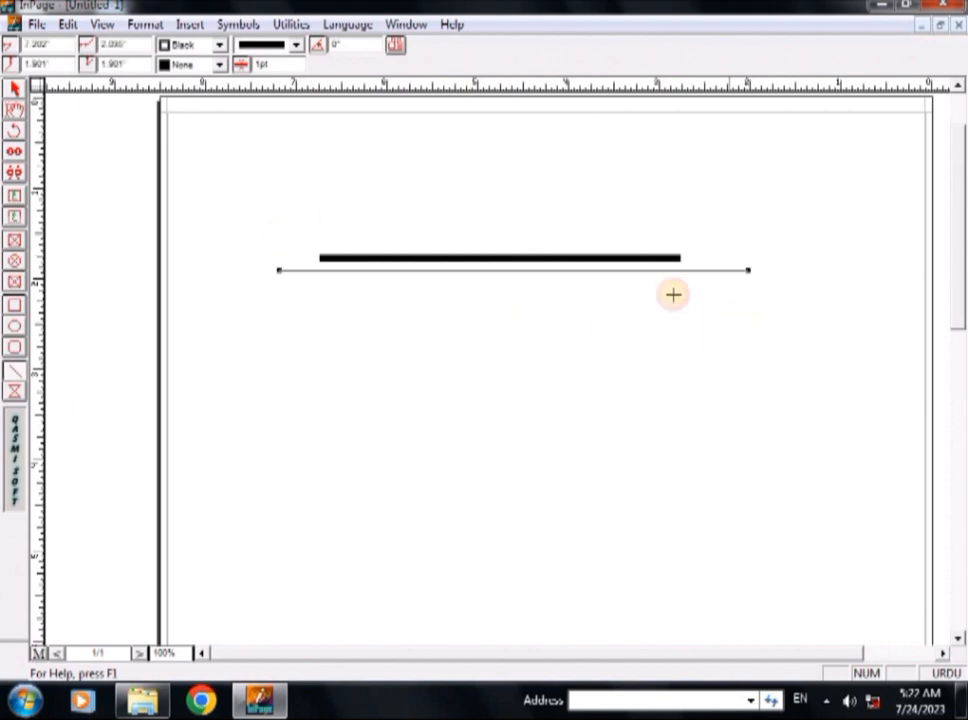
left_click(697, 240)
left_click_drag(697, 240, 771, 245)
left_click_drag(439, 207, 558, 355)
left_click_drag(227, 208, 489, 469)
left_click_drag(727, 182, 840, 470)
left_click_drag(219, 256, 639, 229)
left_click_drag(563, 148, 563, 524)
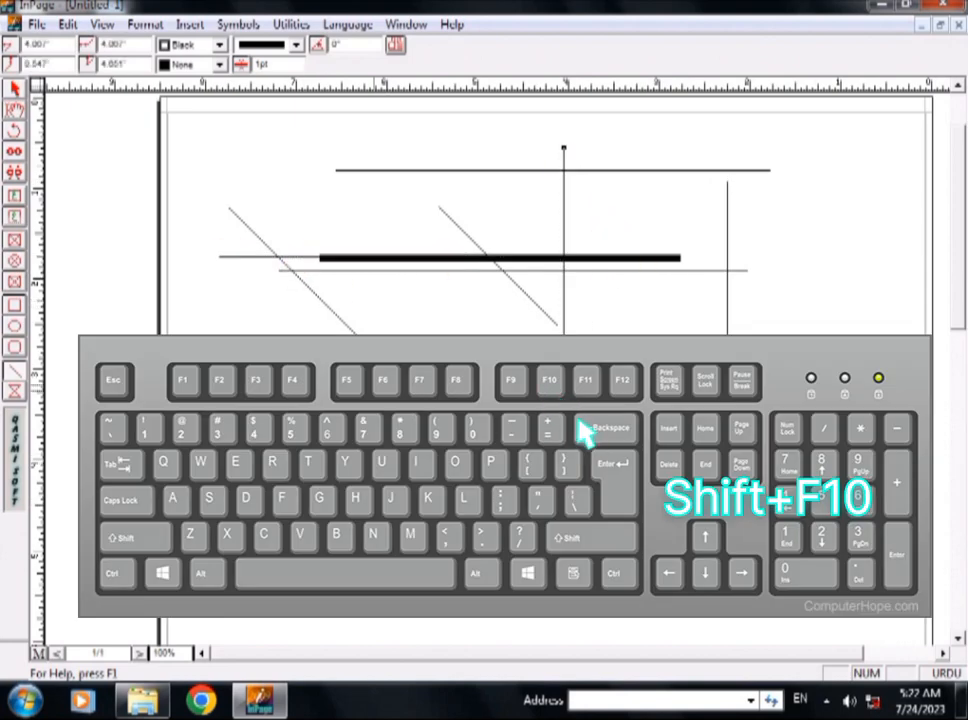
left_click_drag(199, 365, 815, 365)
mouse_move(480, 213)
left_mouse_down()
mouse_move(499, 277)
mouse_move(499, 470)
left_mouse_up()
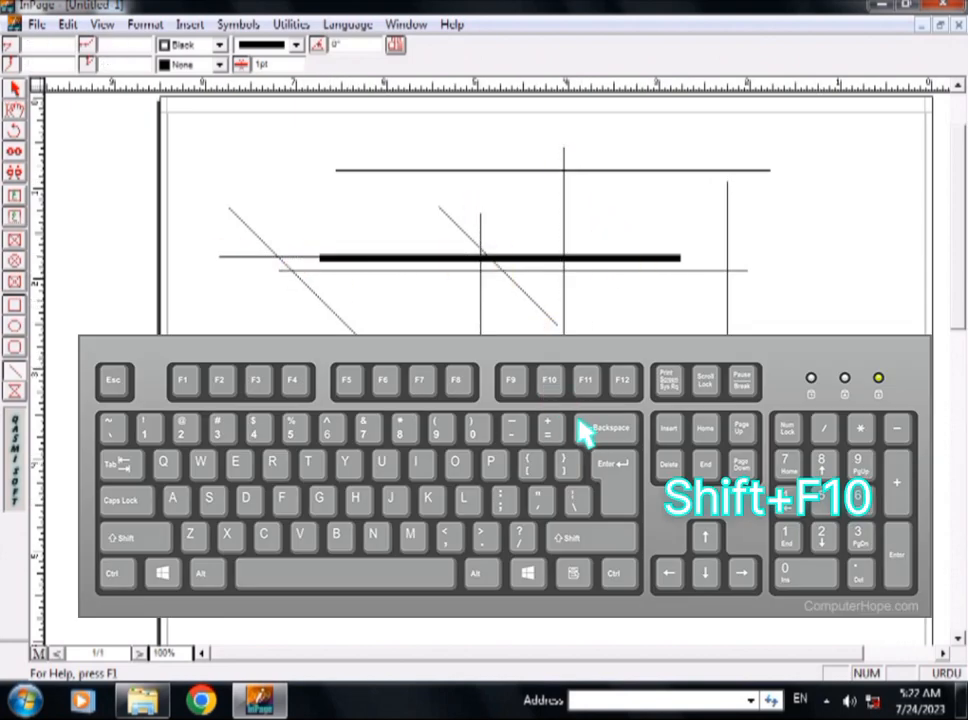
left_click_drag(741, 411, 309, 411)
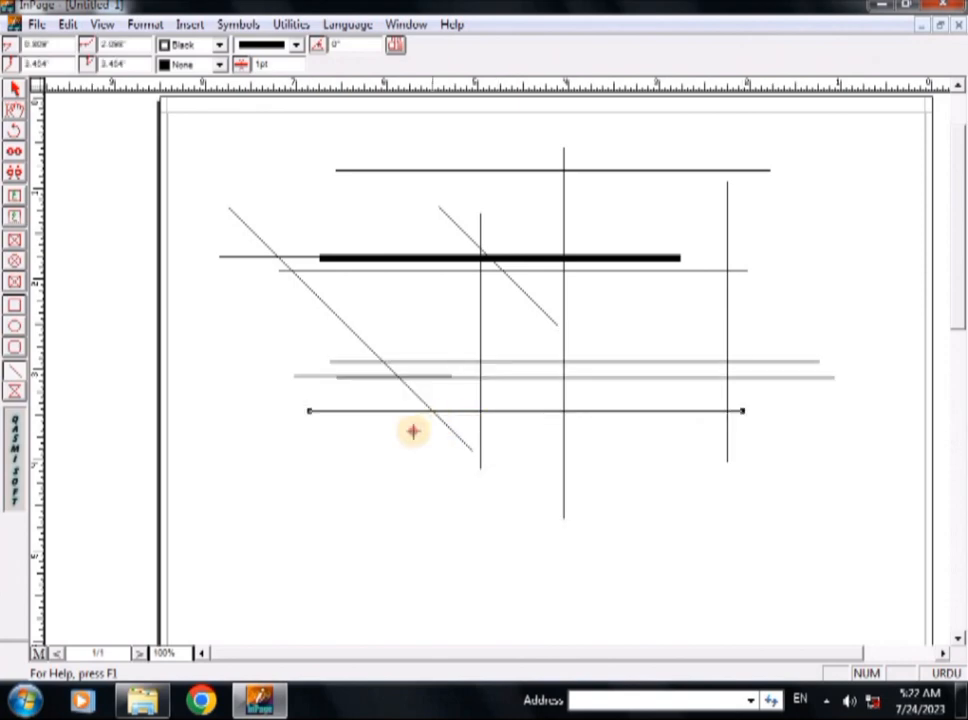
left_click_drag(432, 423, 432, 497)
left_click(595, 311)
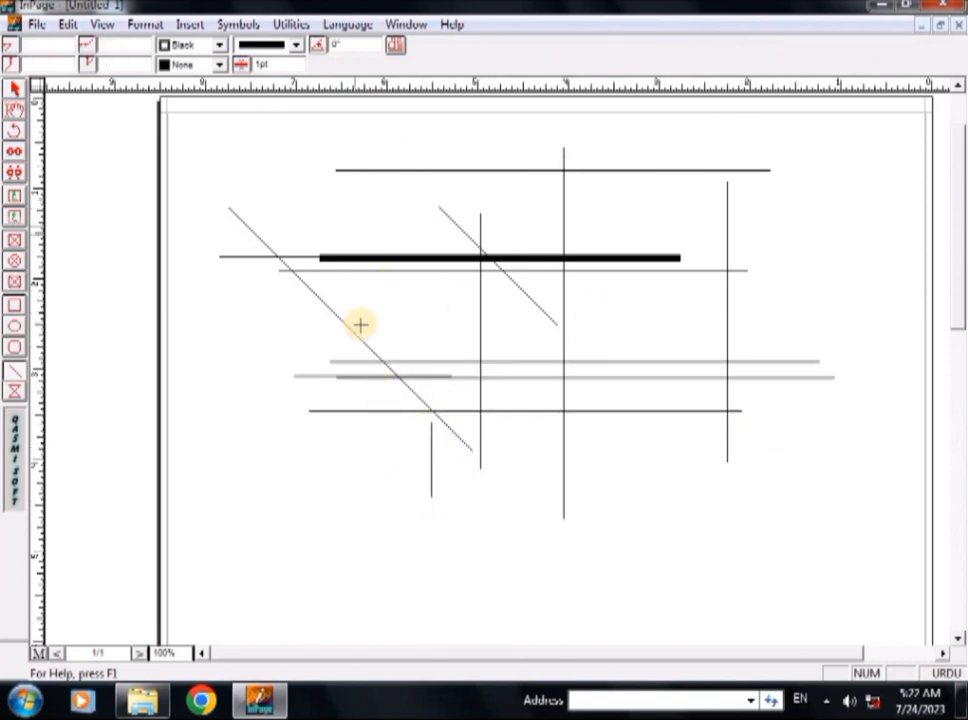
Select the drawn lines together with a selection frame and set their border width to 5 pt.
left_click(15, 90)
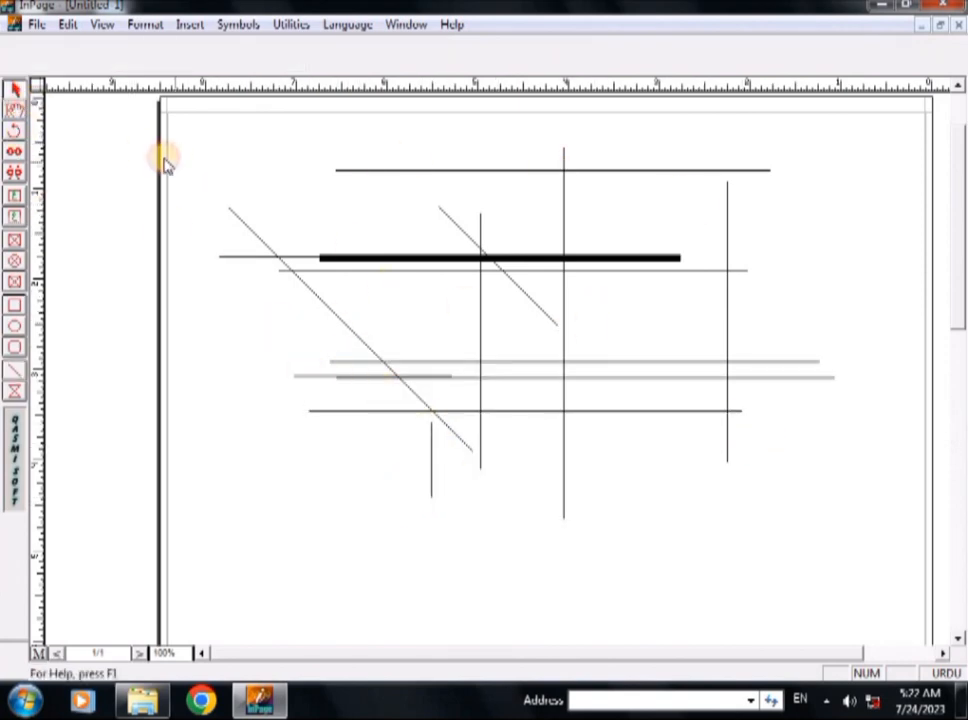
left_click_drag(127, 124, 828, 600)
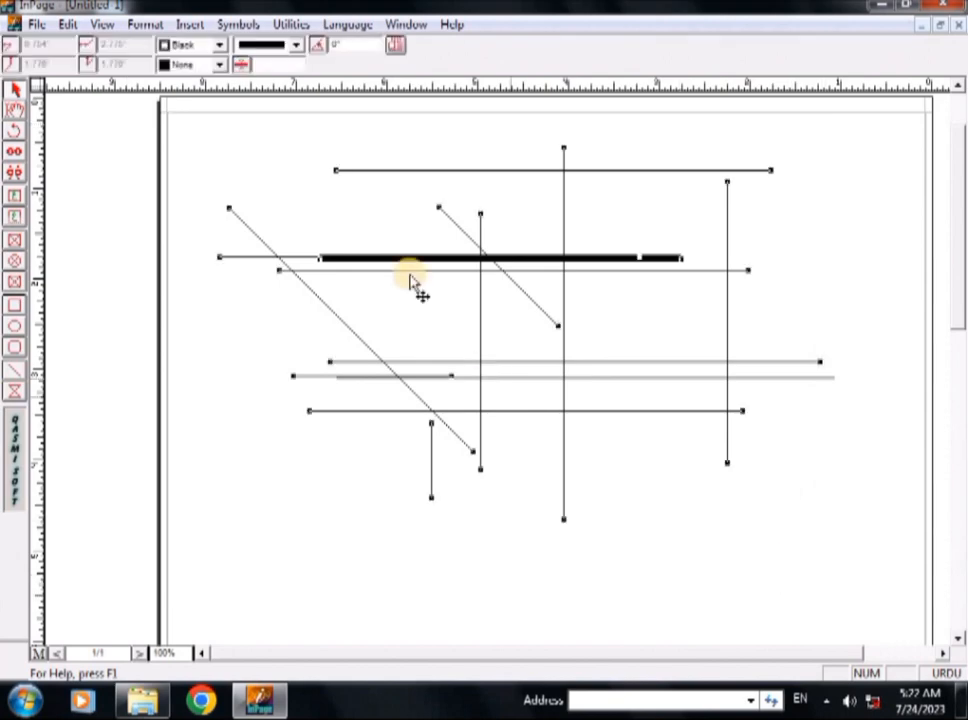
left_click(259, 62)
type("5")
key("Return")
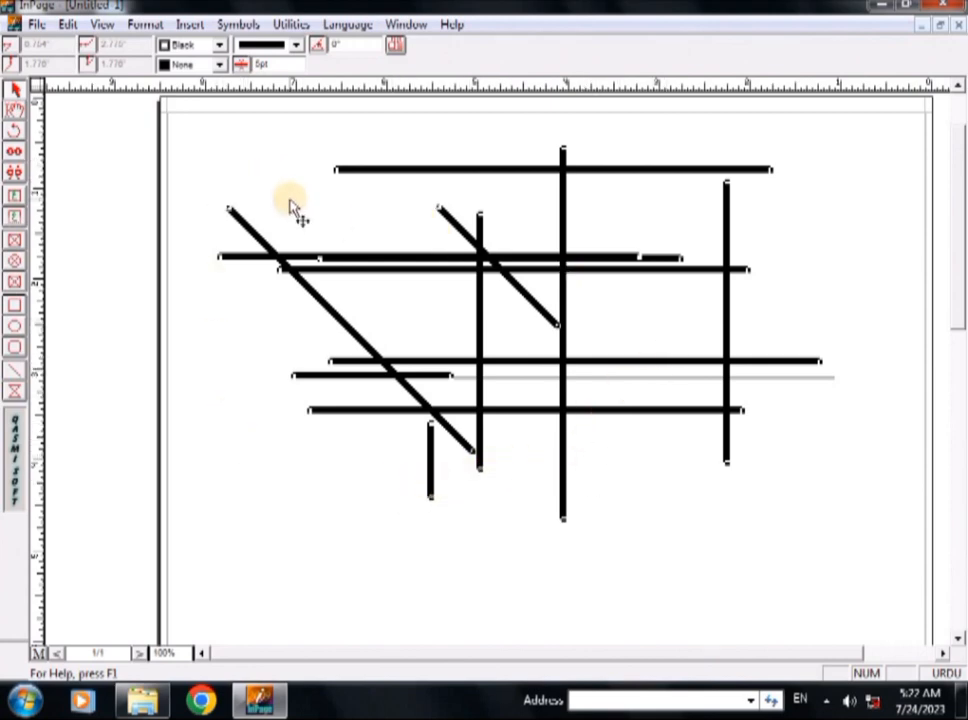
Delete the selected thick lines and the remaining grey horizontal line.
key("Delete")
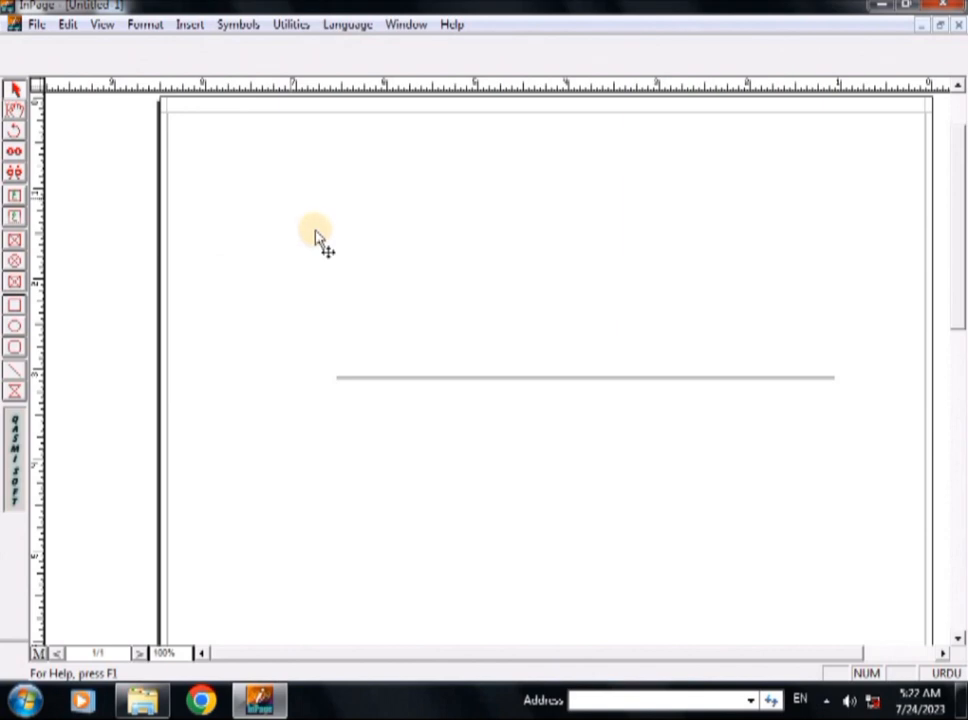
left_click(391, 379)
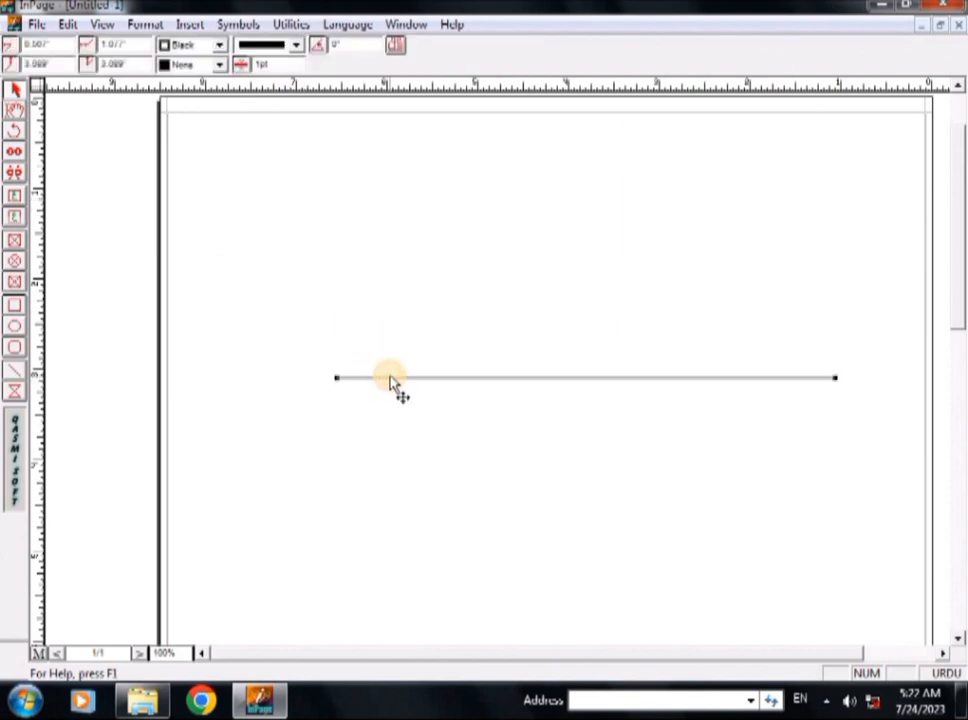
key("Delete")
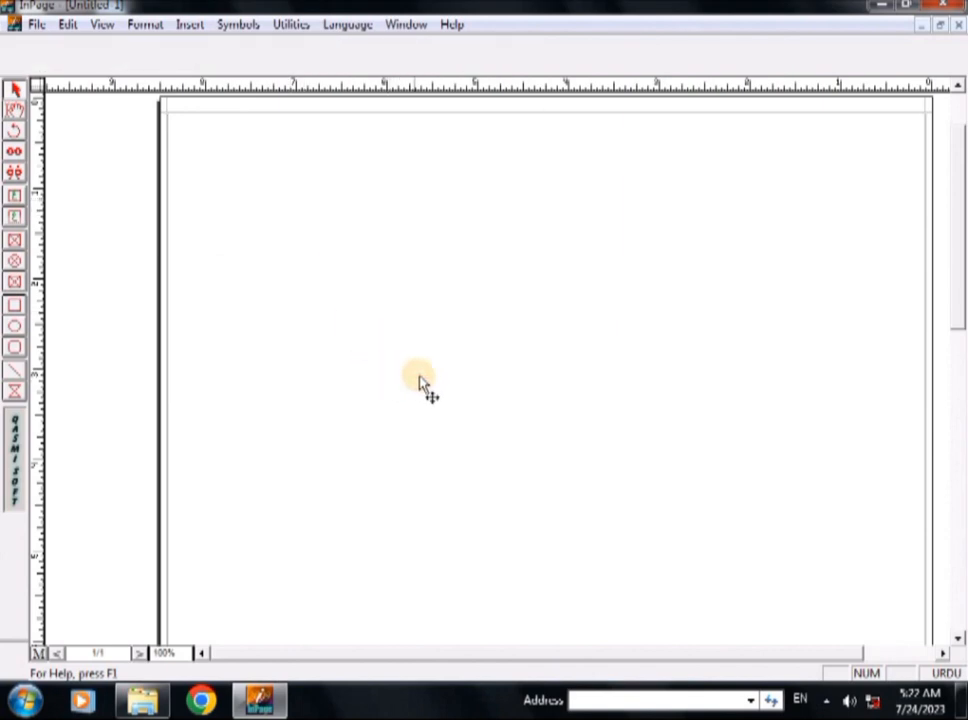
Draw a polygon about 1.5 by 2.1 inches and pull the middle of its right side outward about 3 inches into a point.
left_click(14, 393)
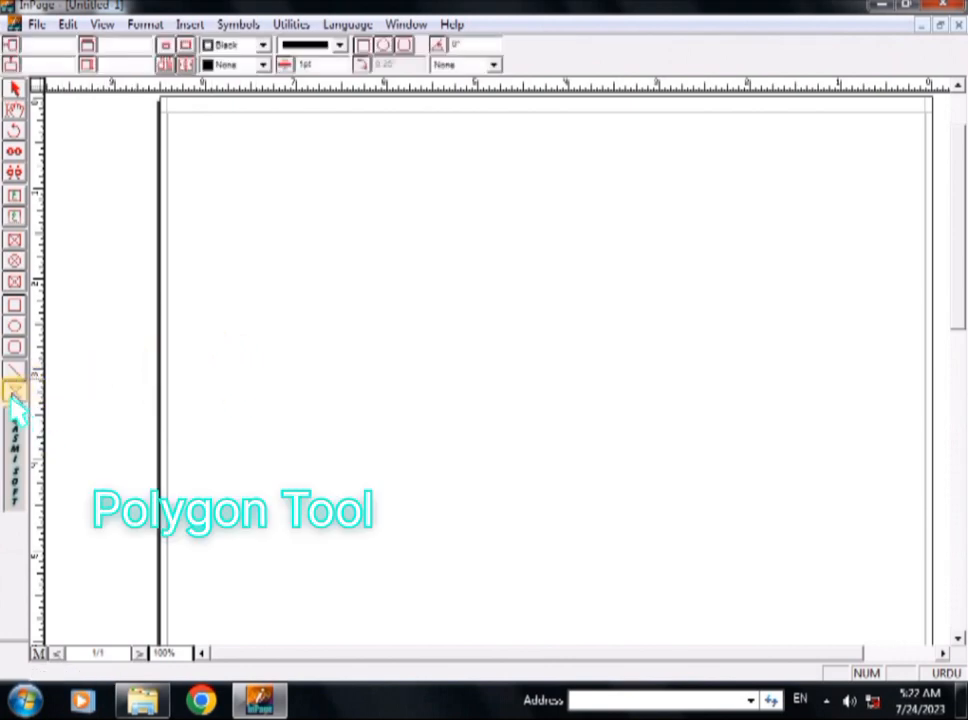
left_click_drag(341, 178, 477, 367)
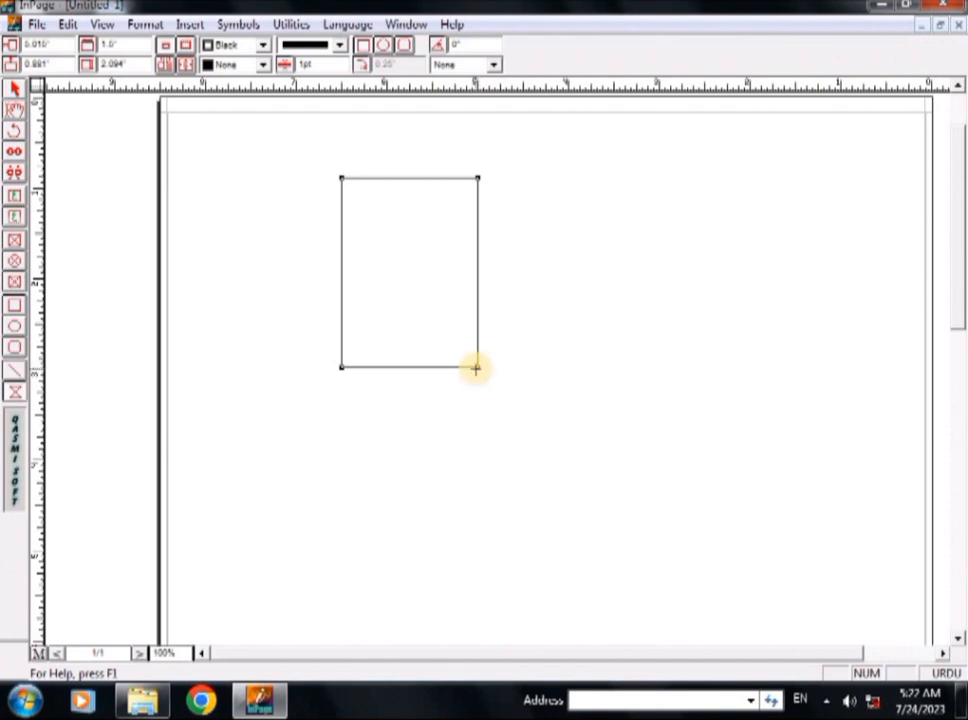
left_click(14, 89)
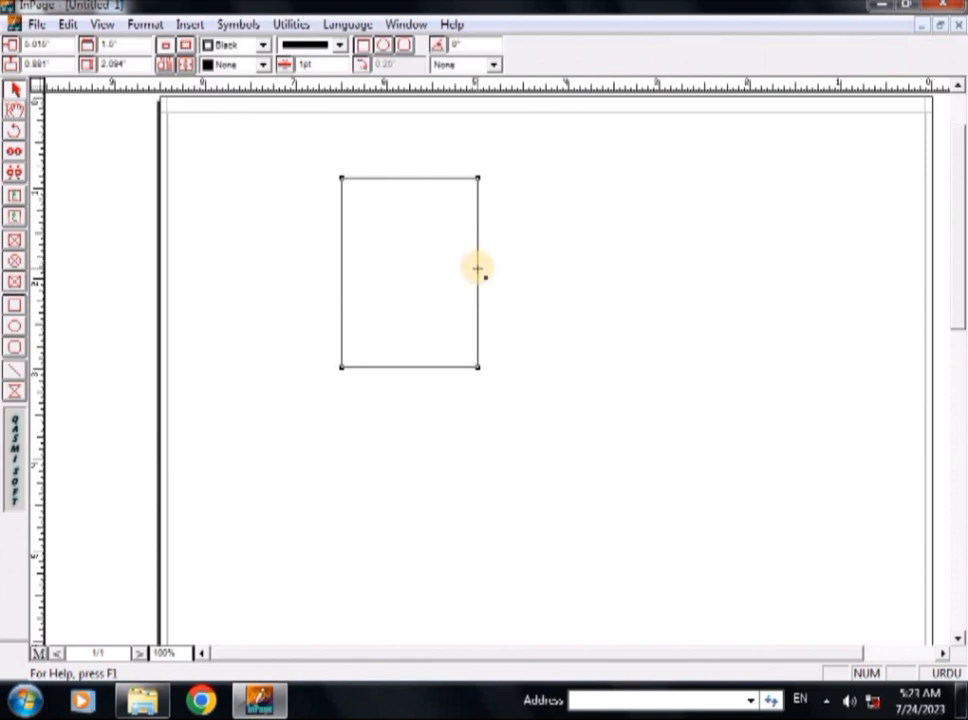
left_click_drag(478, 268, 755, 268)
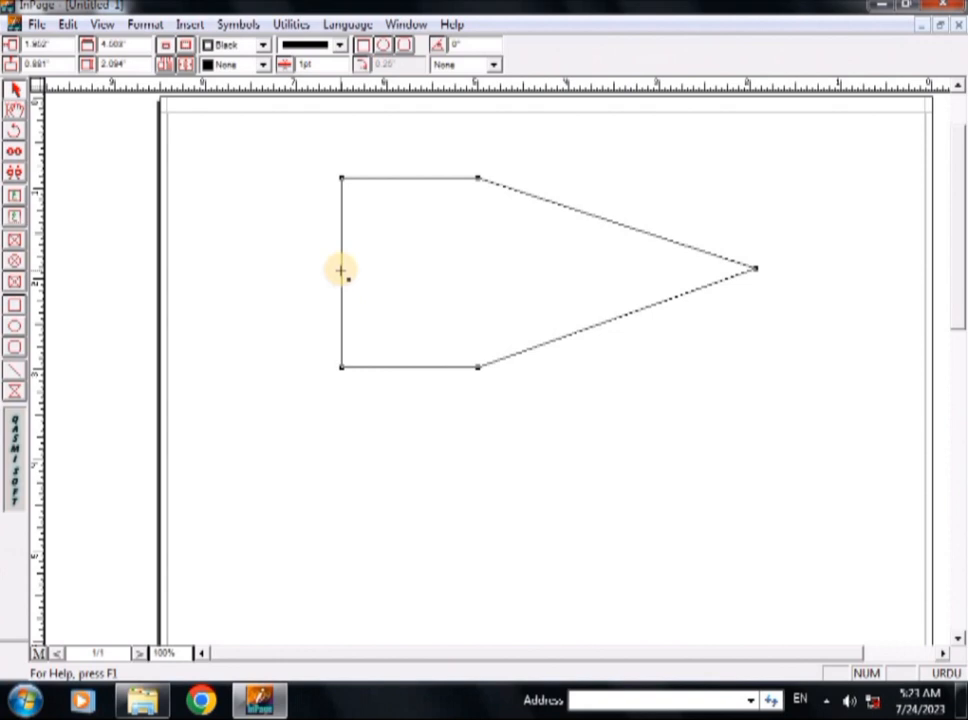
Pull the middle of the polygon's left side outward about 1.9 inches and its bottom side down about 1.5 inches into points.
left_click_drag(340, 270, 166, 268)
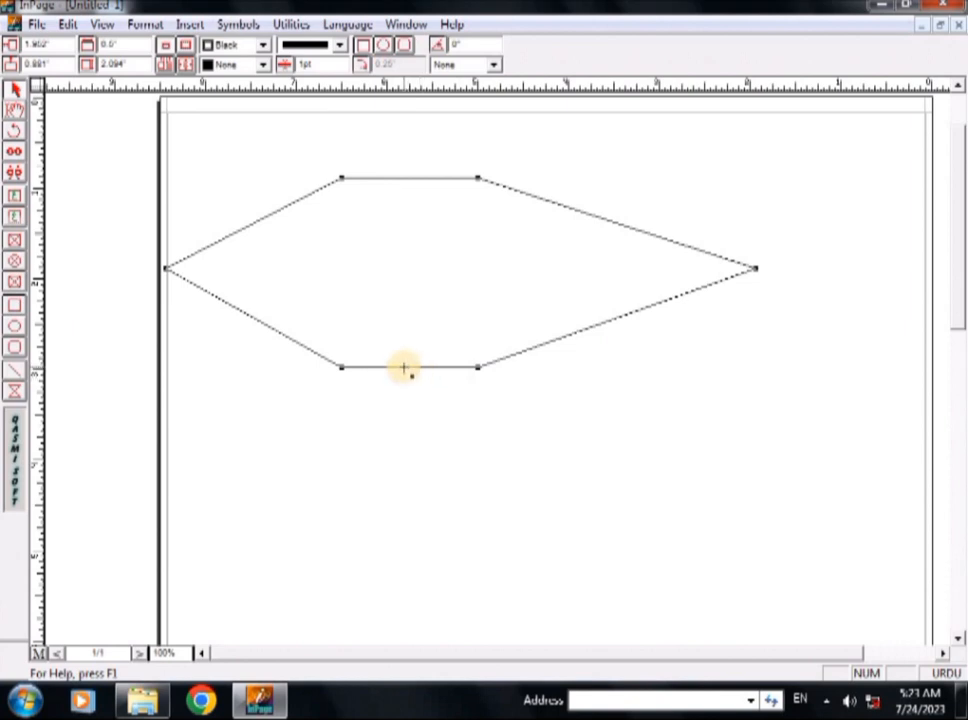
left_click_drag(406, 367, 408, 503)
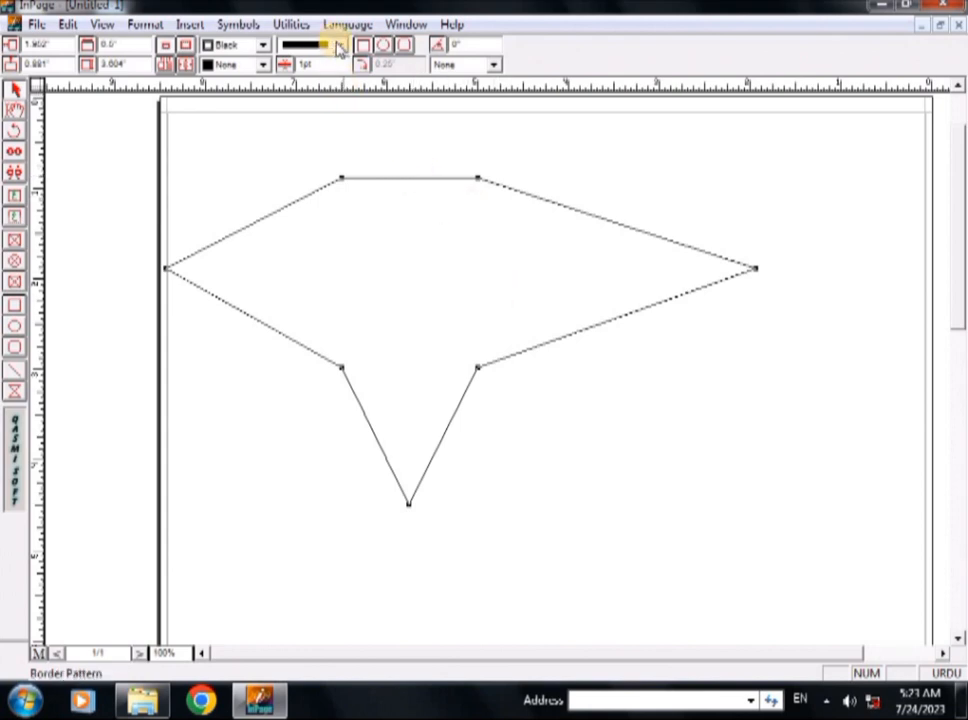
Fill the polygon with red, deselect it and minimize the document's program window.
left_click(263, 63)
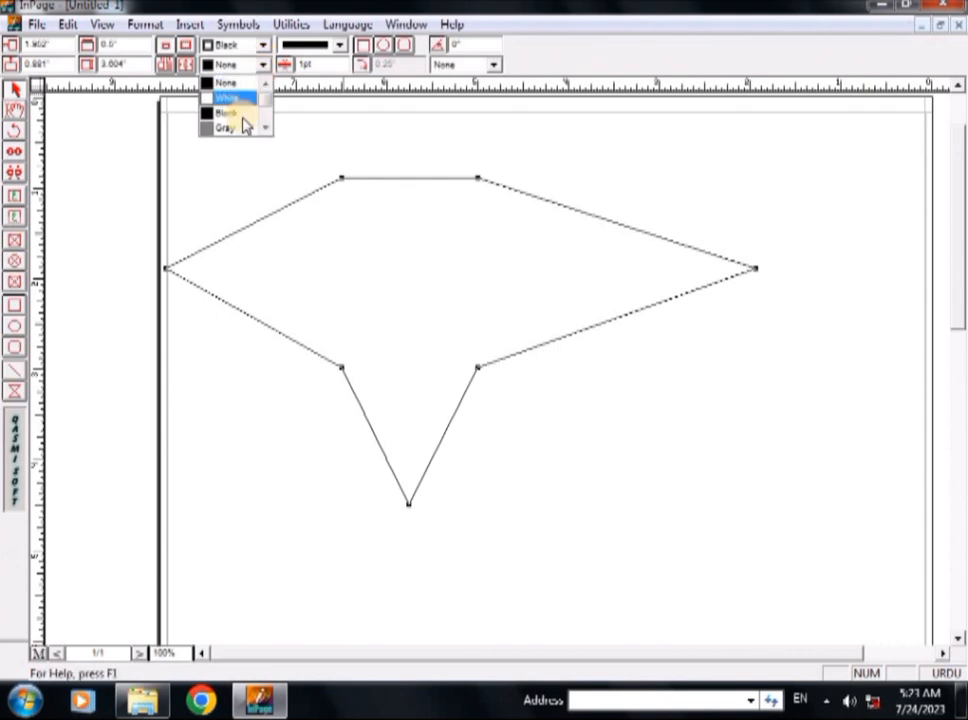
left_click(265, 128)
left_click(240, 127)
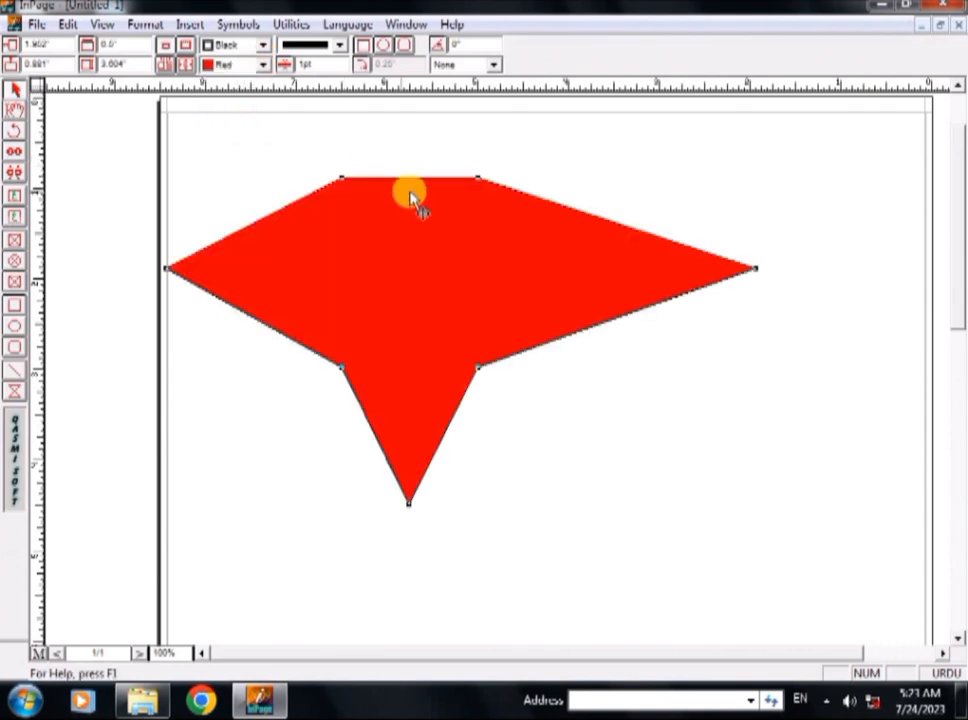
left_click(618, 166)
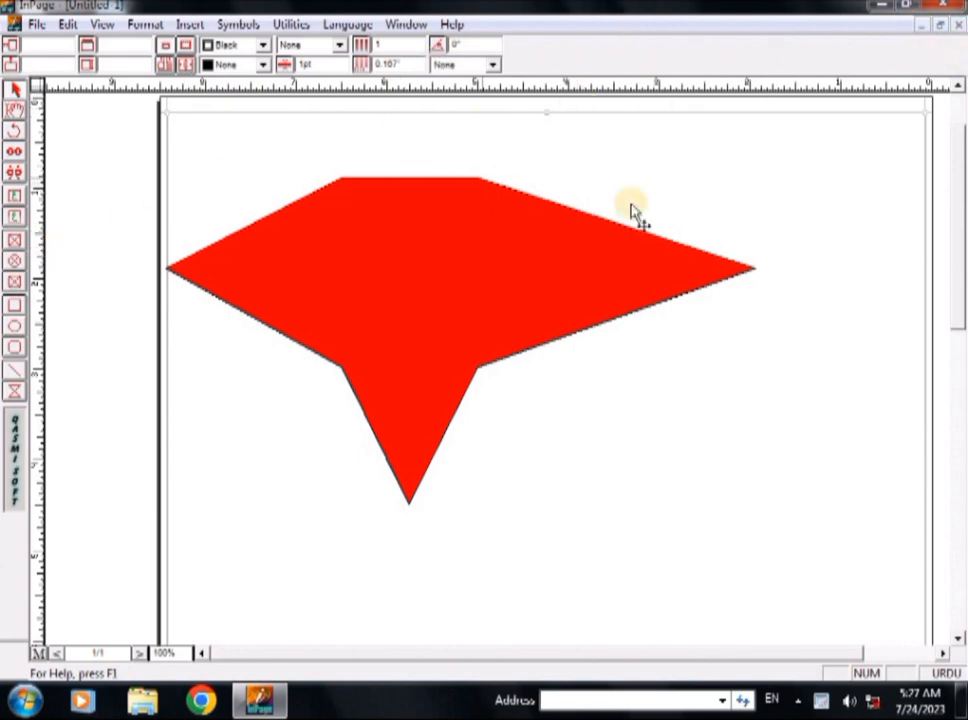
left_click(881, 8)
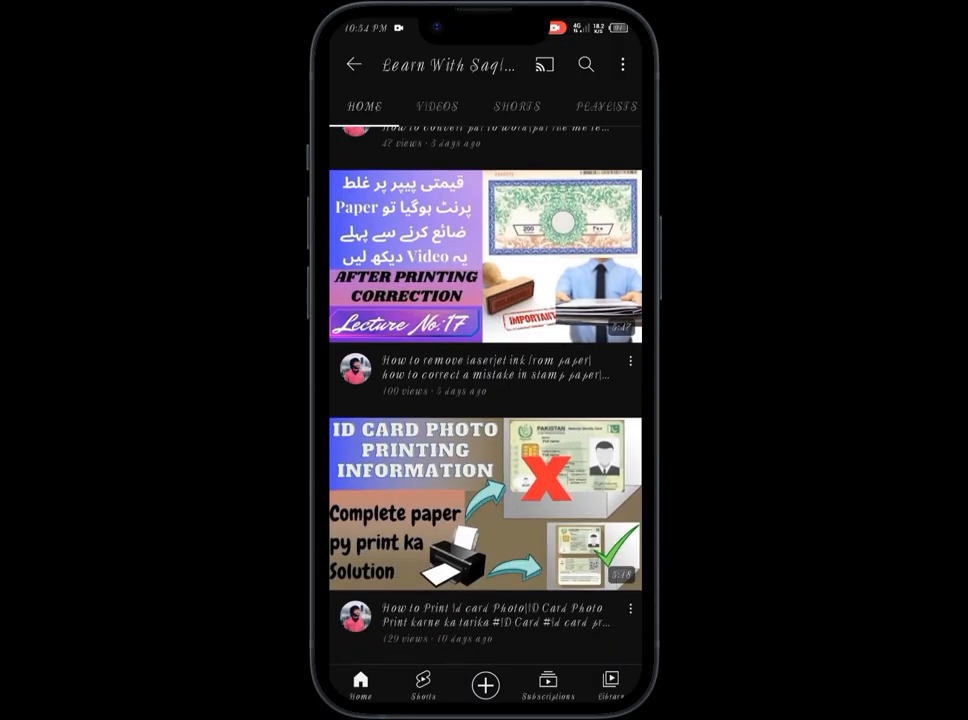
In the YouTube app, browse the channel's home videos and open its "Inpage Complete course Step by step" playlist.
scroll(485, 395, "down", 9)
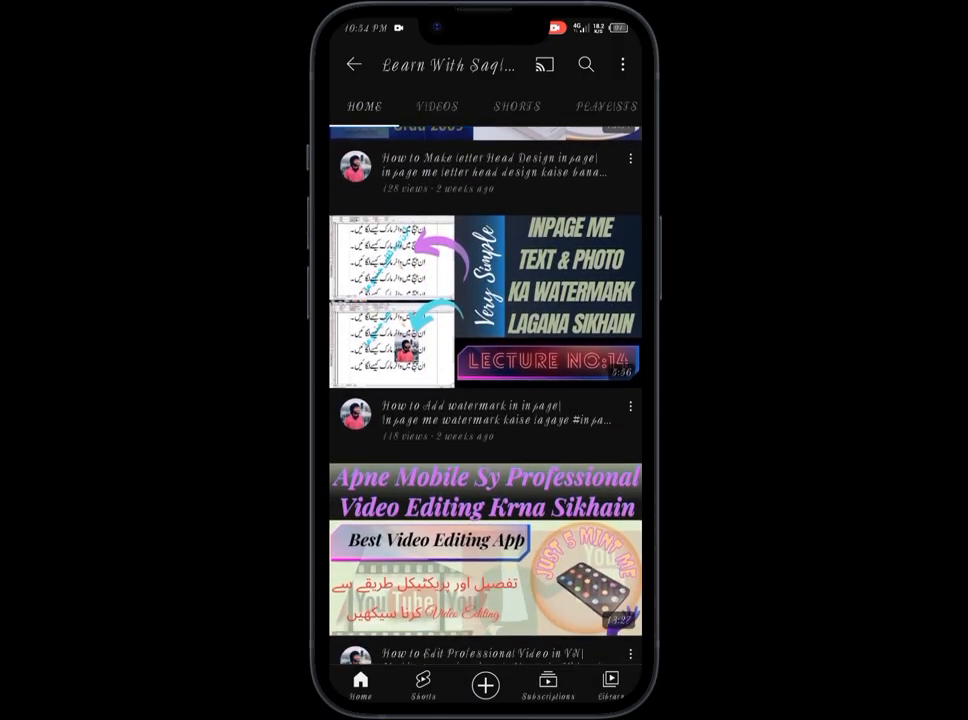
scroll(485, 395, "up", 8)
scroll(485, 395, "down", 15)
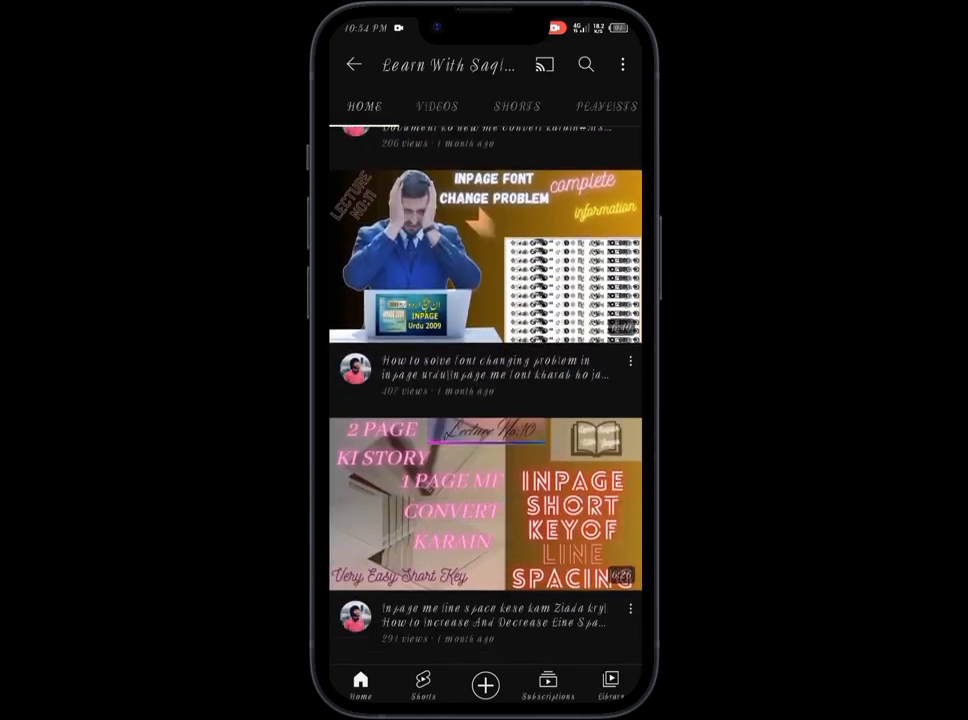
left_click(606, 106)
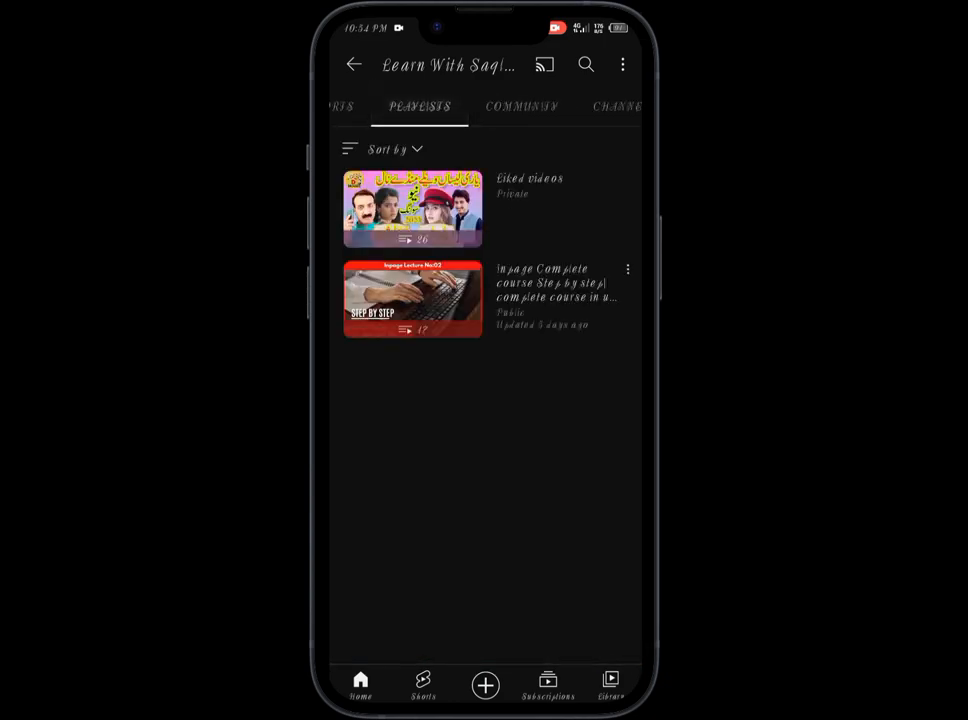
left_click(412, 298)
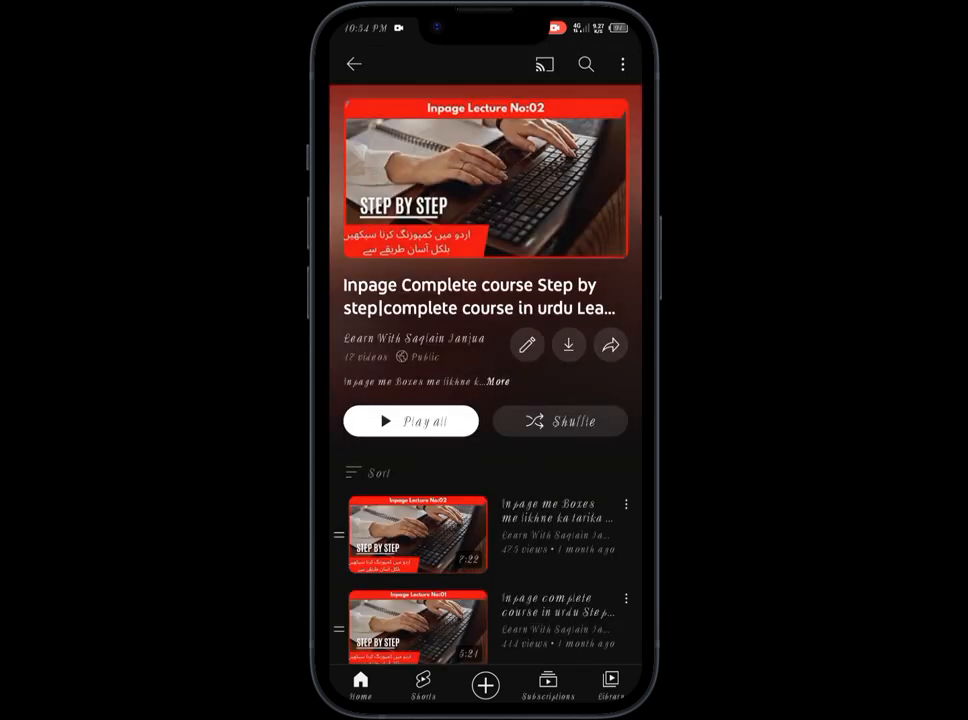
Look through the InPage lectures listed in the course playlist.
scroll(485, 400, "down", 3)
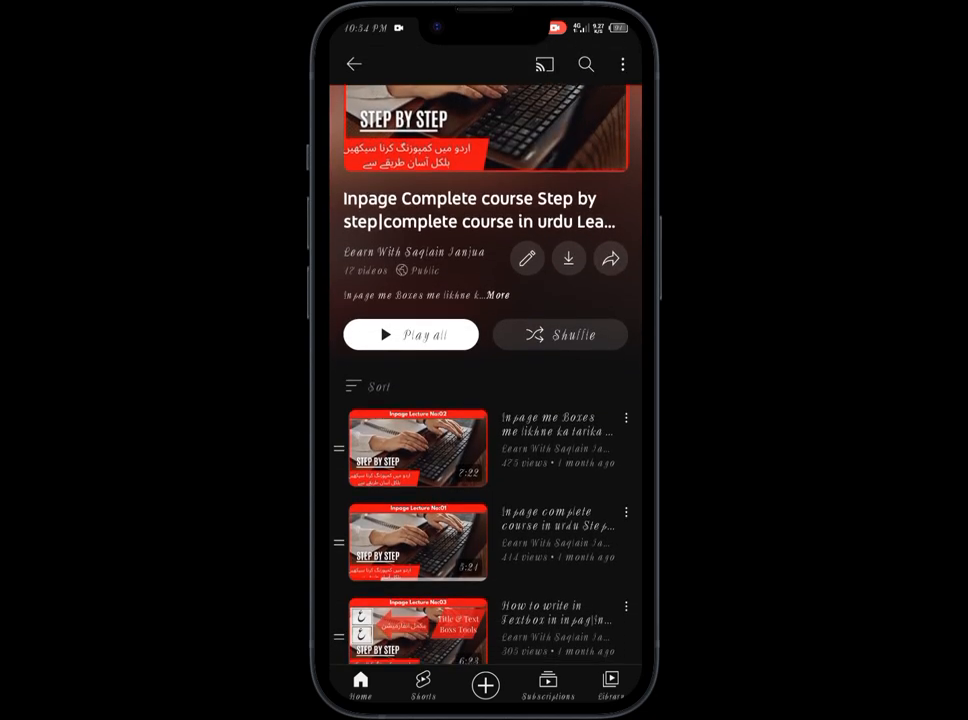
scroll(485, 400, "down", 5)
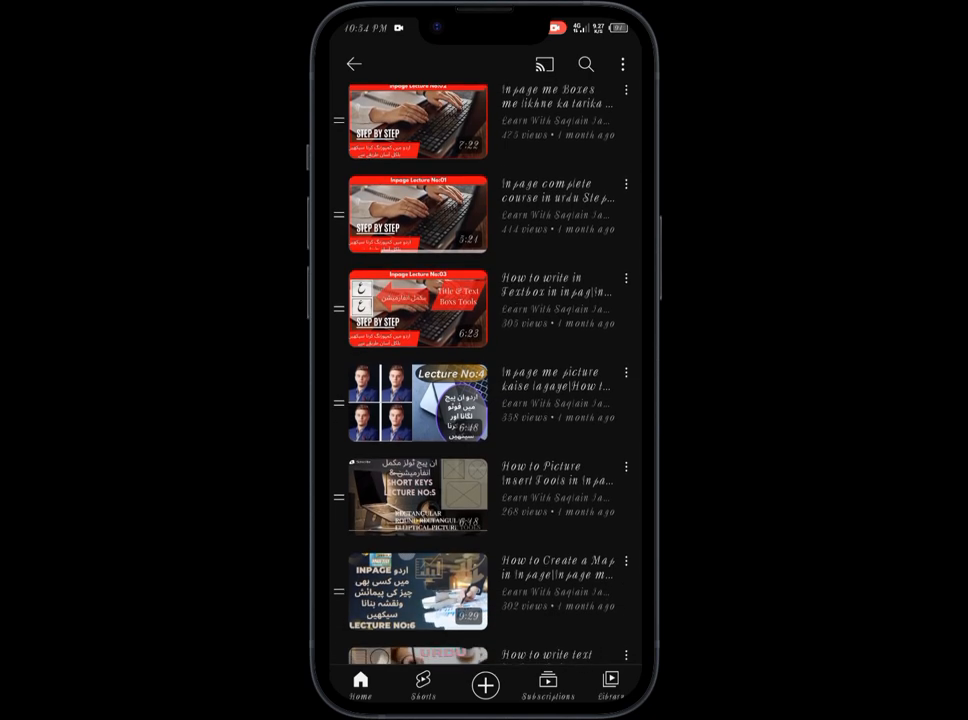
scroll(485, 400, "down", 3)
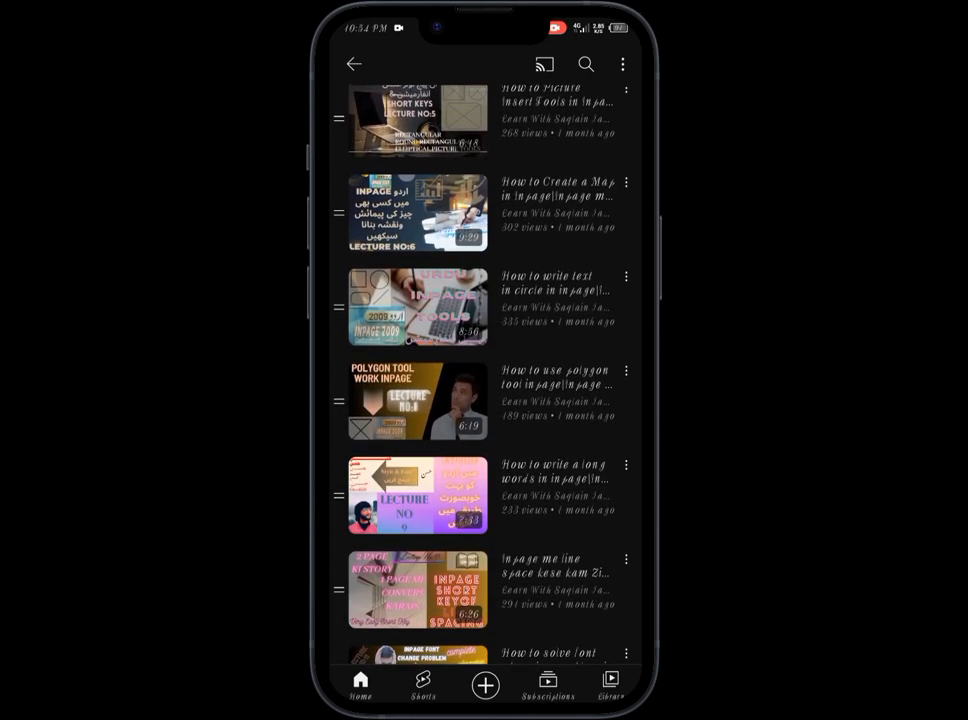
scroll(485, 400, "down", 3)
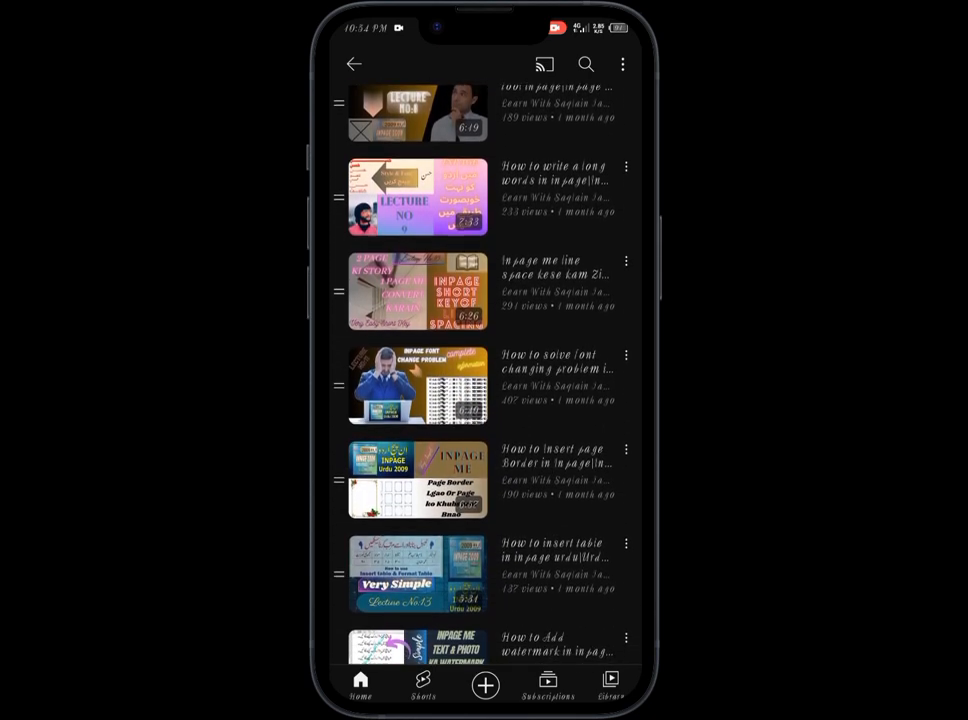
scroll(485, 400, "down", 4)
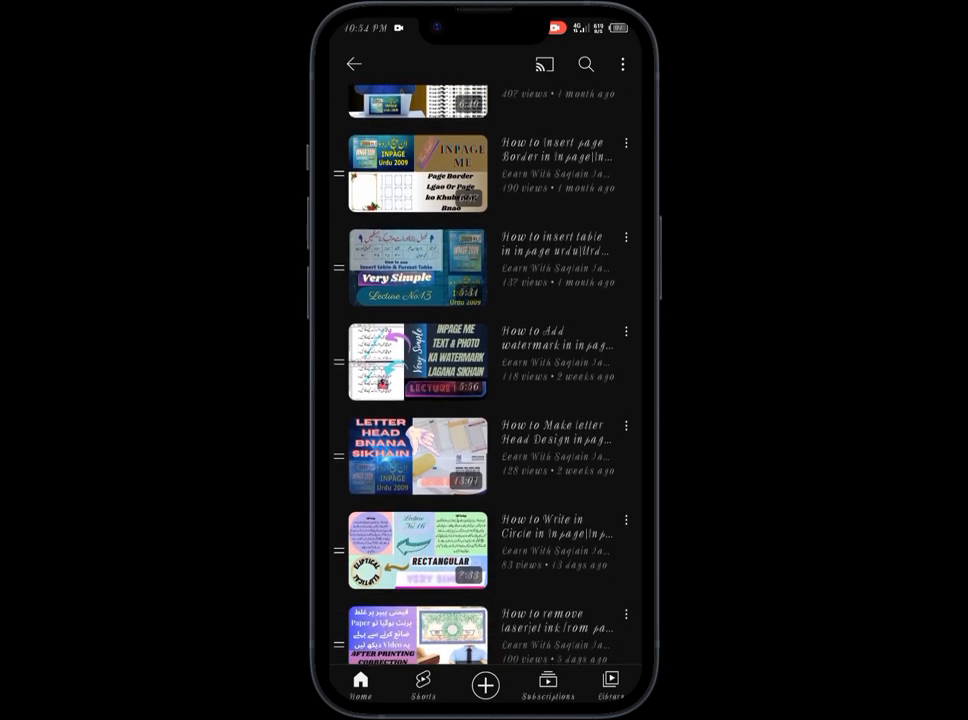
scroll(485, 400, "up", 10)
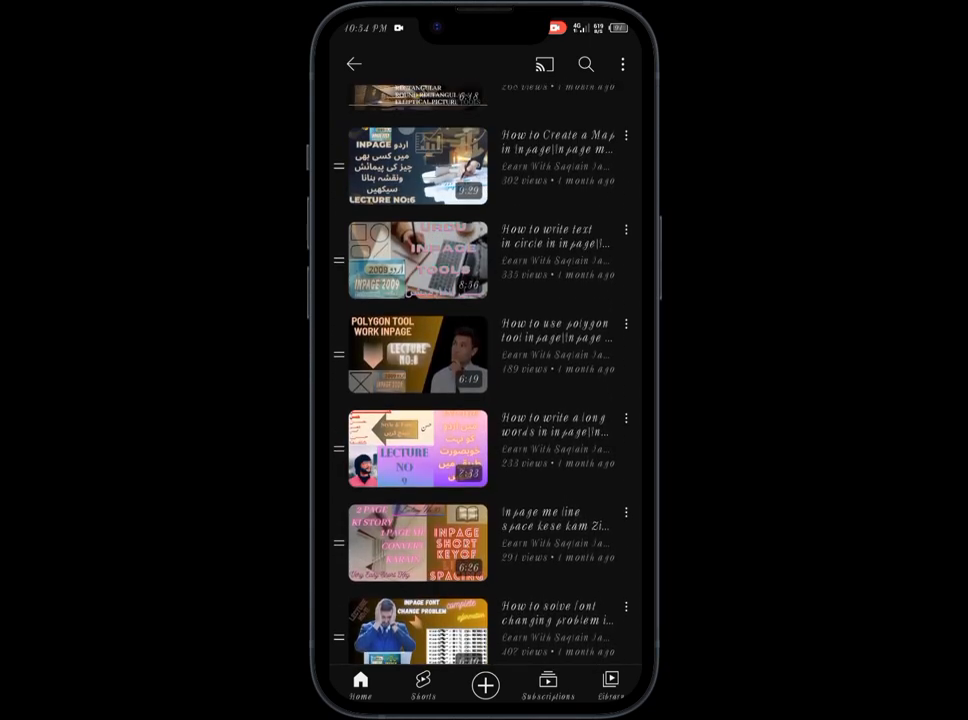
scroll(485, 400, "up", 5)
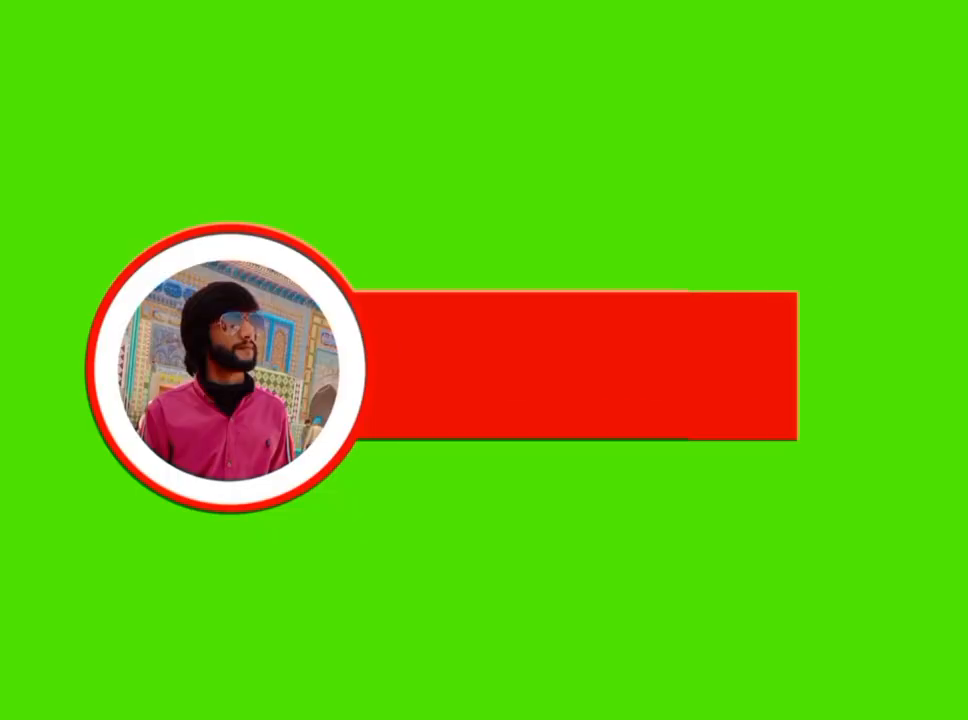